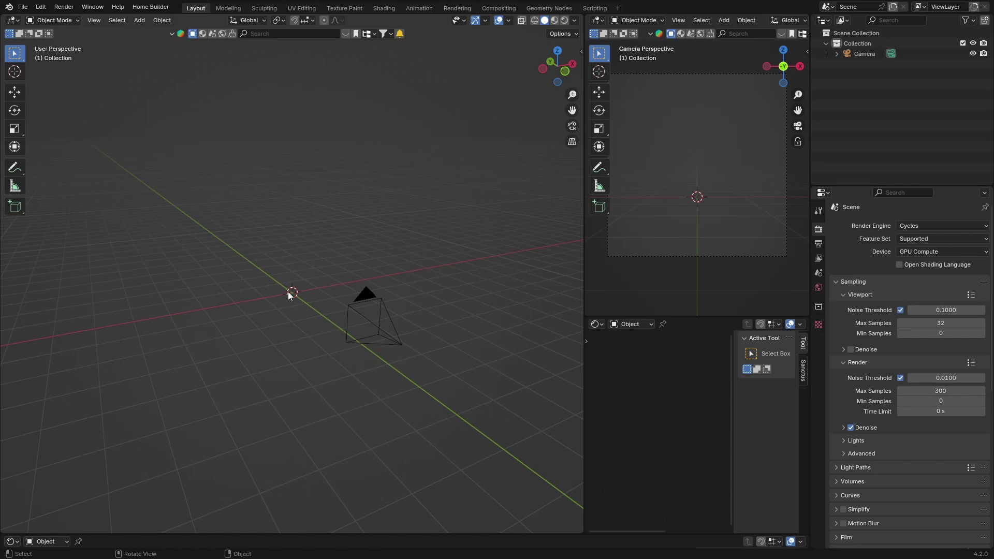
Select the camera, the only object in the otherwise empty scene.
left_click(350, 307)
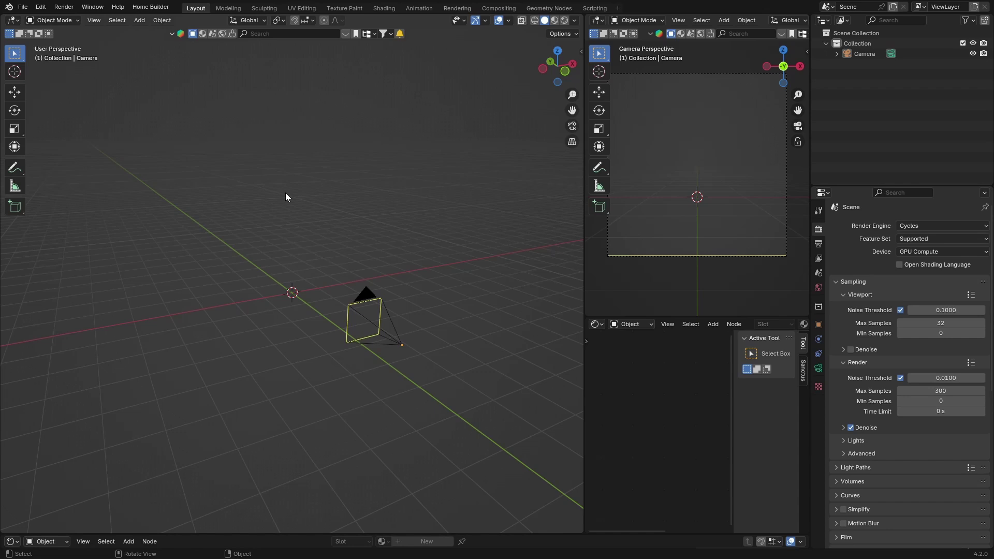
Reopen the recent file arch scene.blend.
left_click(25, 9)
mouse_move(48, 39)
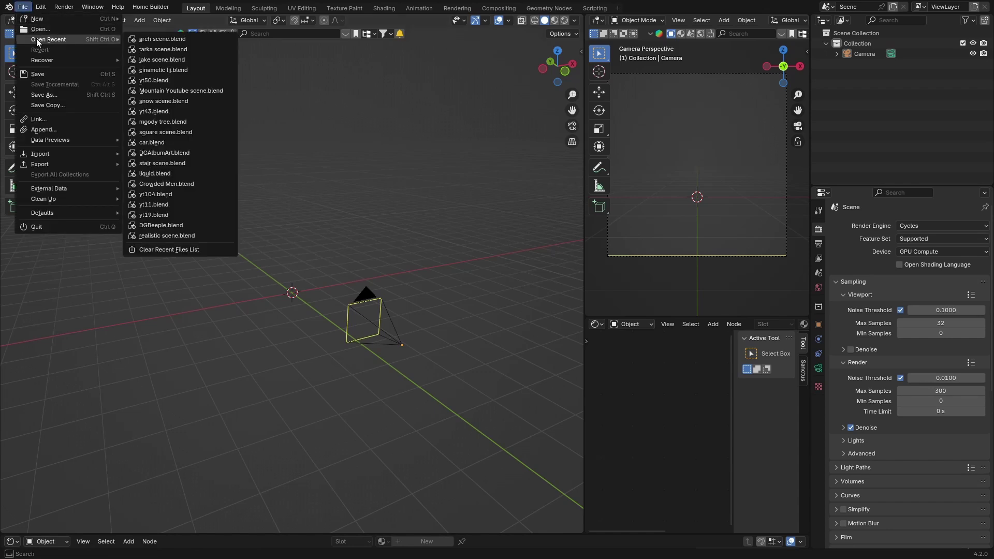
left_click(155, 40)
Preview the viewport in Rendered shading, show Render Properties, and zoom into the camera frame.
left_click(560, 21)
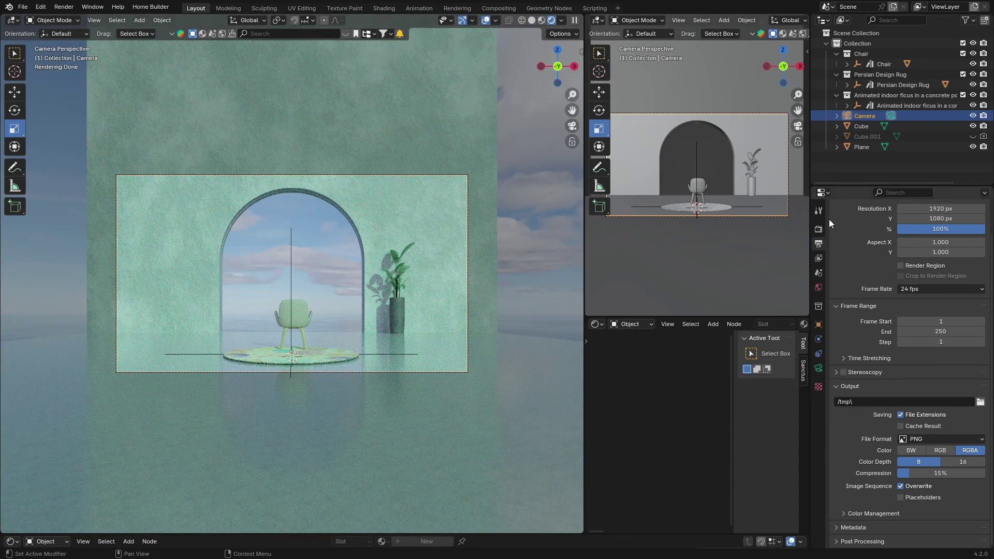
left_click(818, 229)
scroll(908, 213, "up", 2)
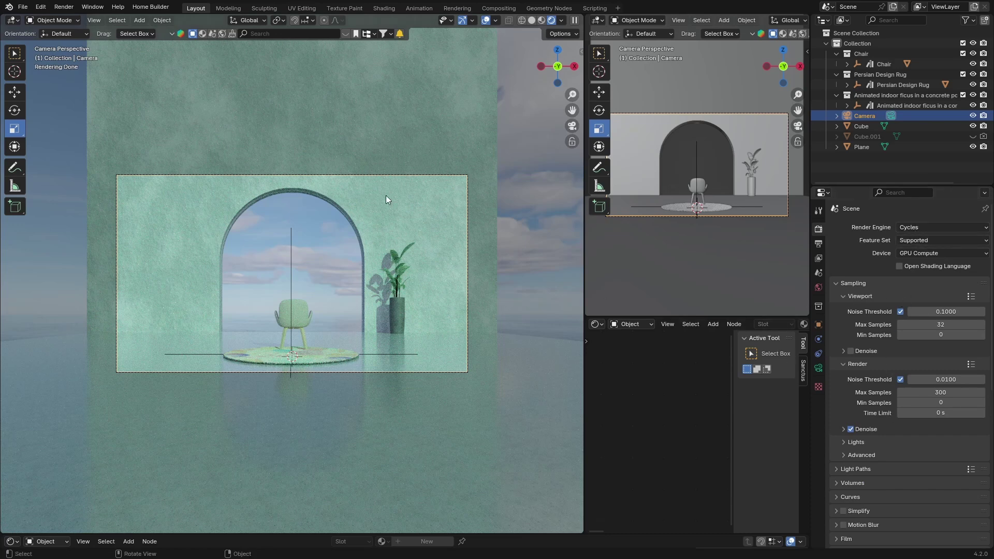
scroll(400, 219, "up", 4)
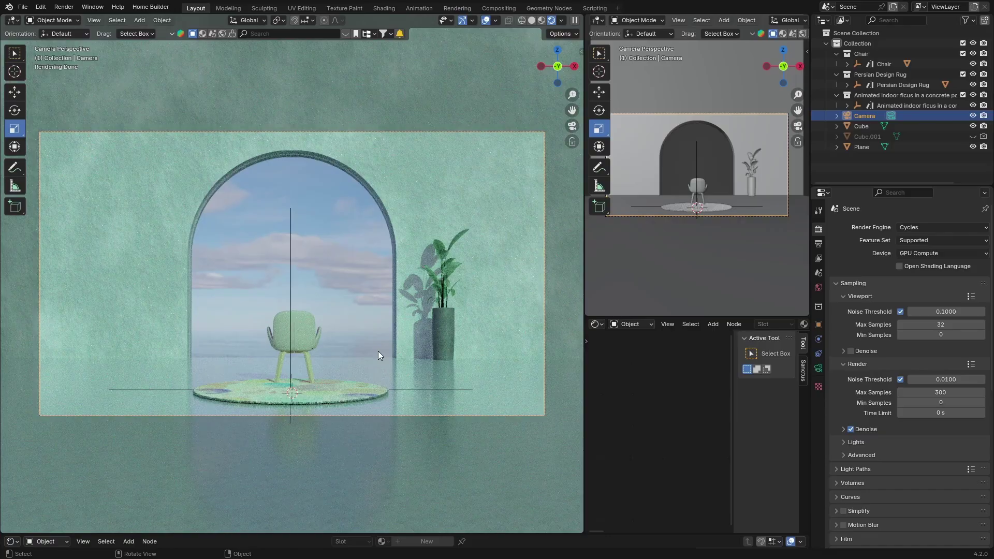
Render with F12, save the image as cyc.png in Final Renders, and close the render window.
key("F12")
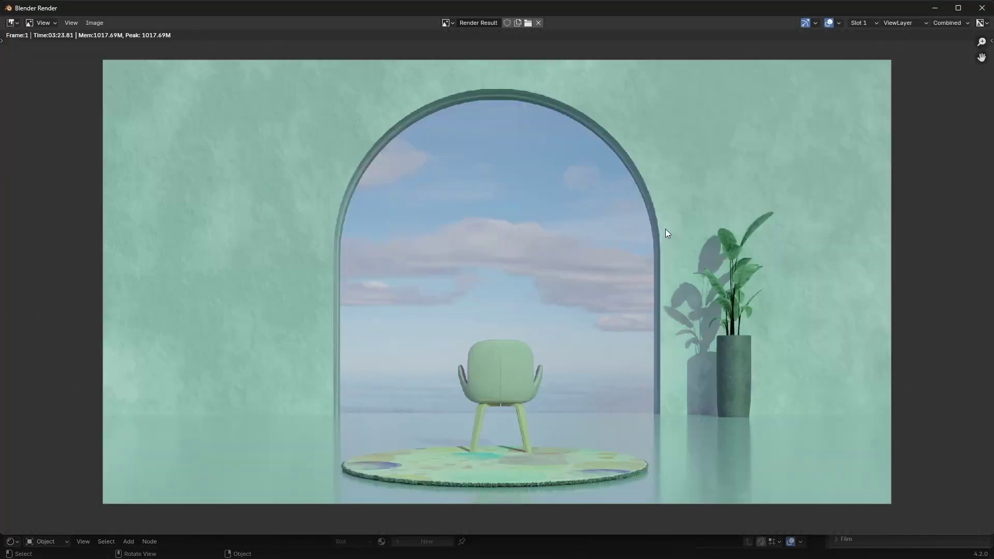
left_click(94, 23)
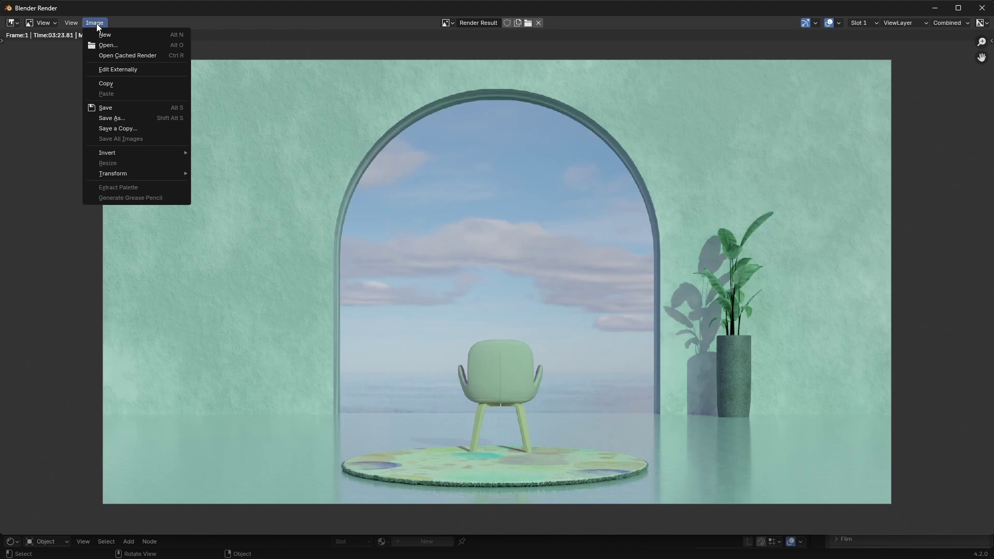
left_click(117, 106)
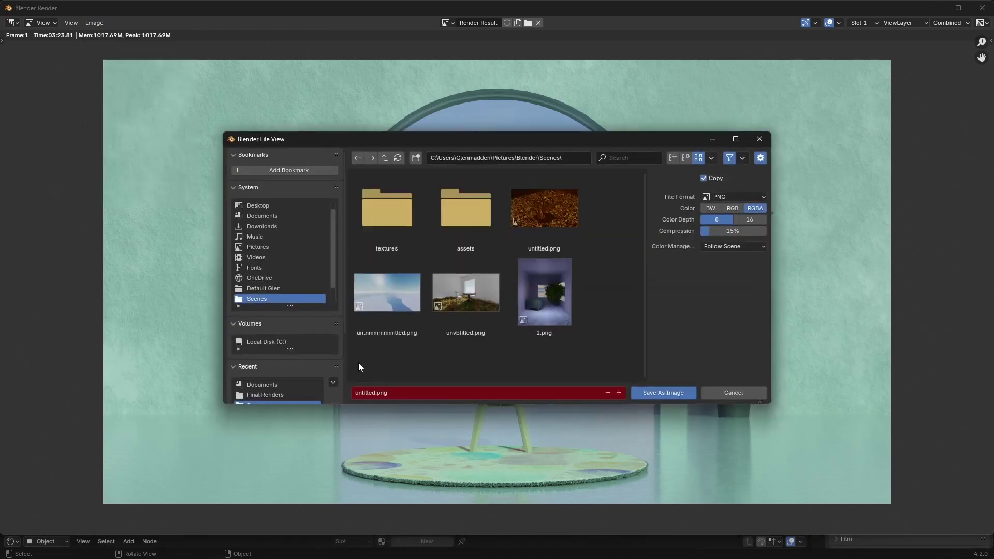
left_click(389, 392)
key("BackSpace")
type("cyc")
double_click(278, 395)
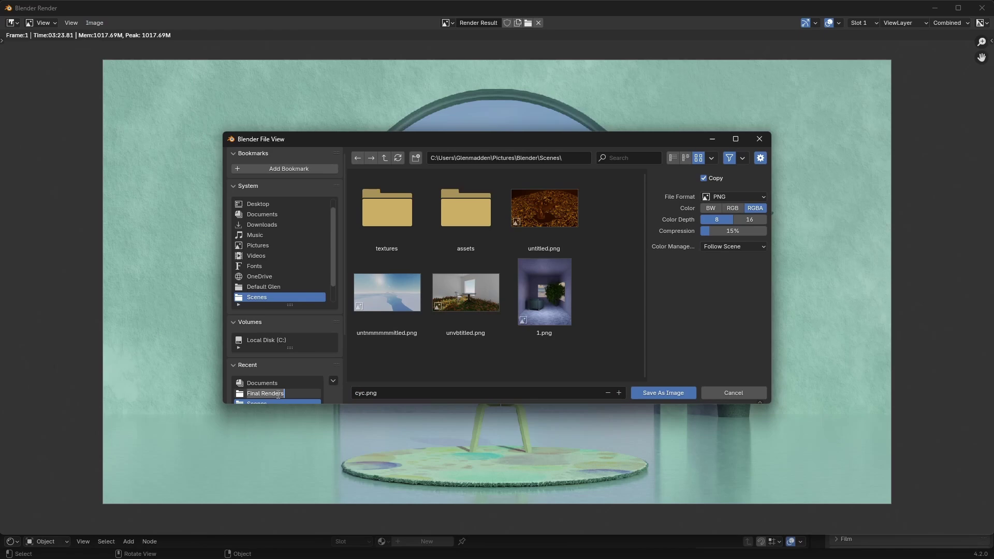
left_click(637, 395)
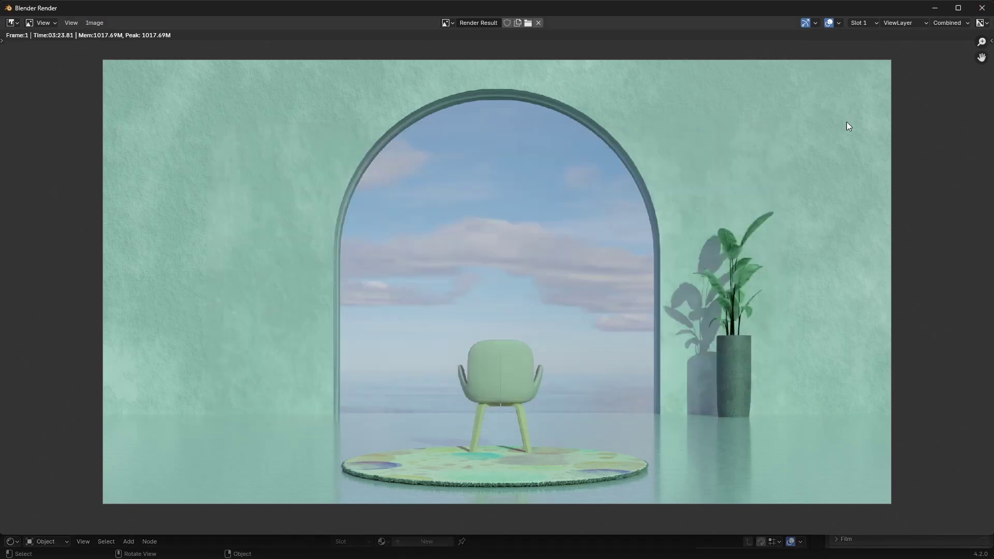
left_click(982, 8)
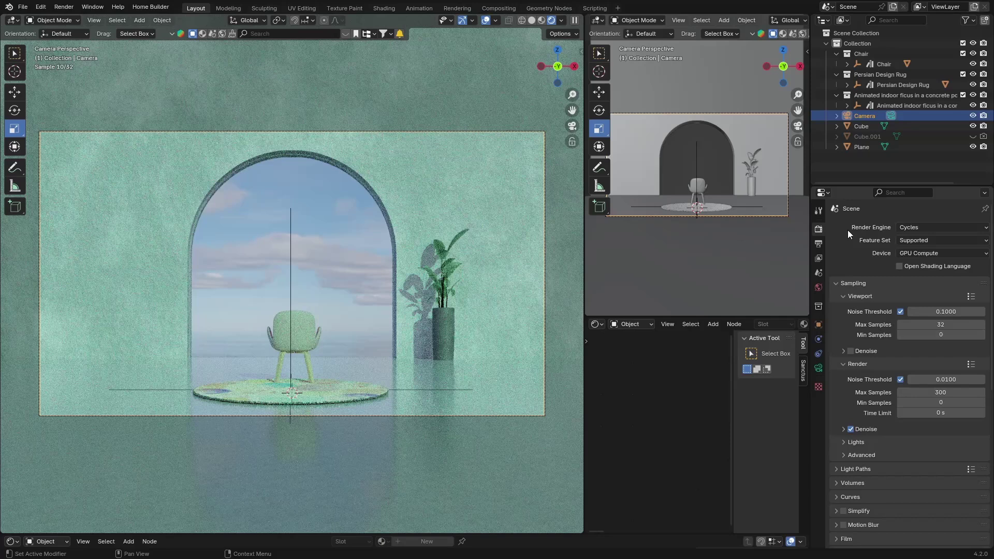
Set the render engine to EEVEE and select the floor plane.
left_click(902, 228)
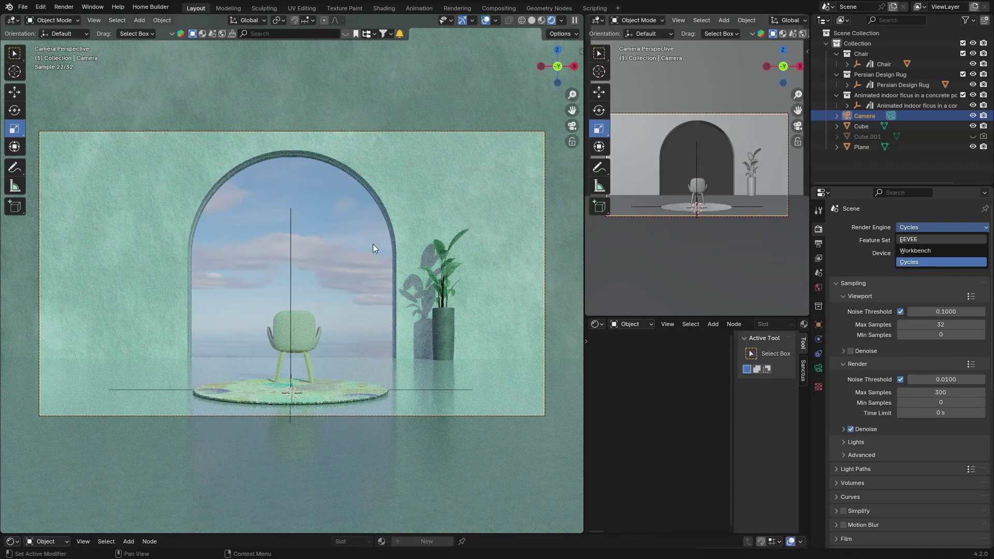
key("e")
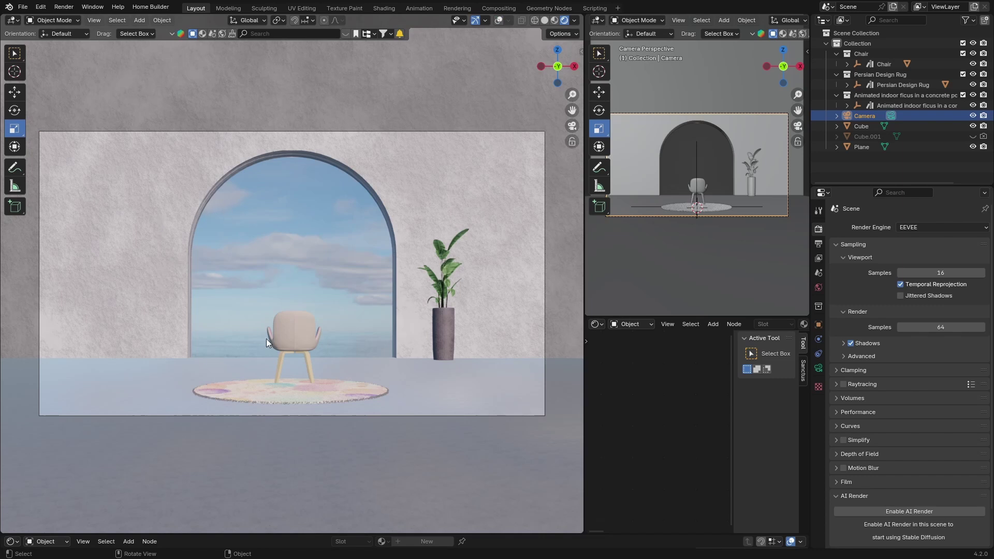
left_click(143, 389)
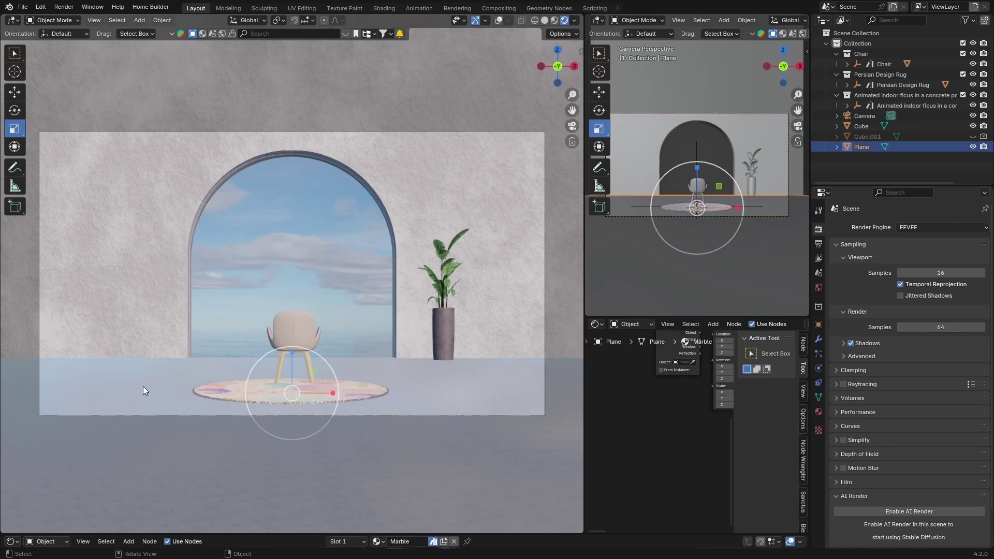
Tick Raytracing in Render Properties and raise its Max Roughness to 1.000.
left_click(843, 343)
left_click(843, 343)
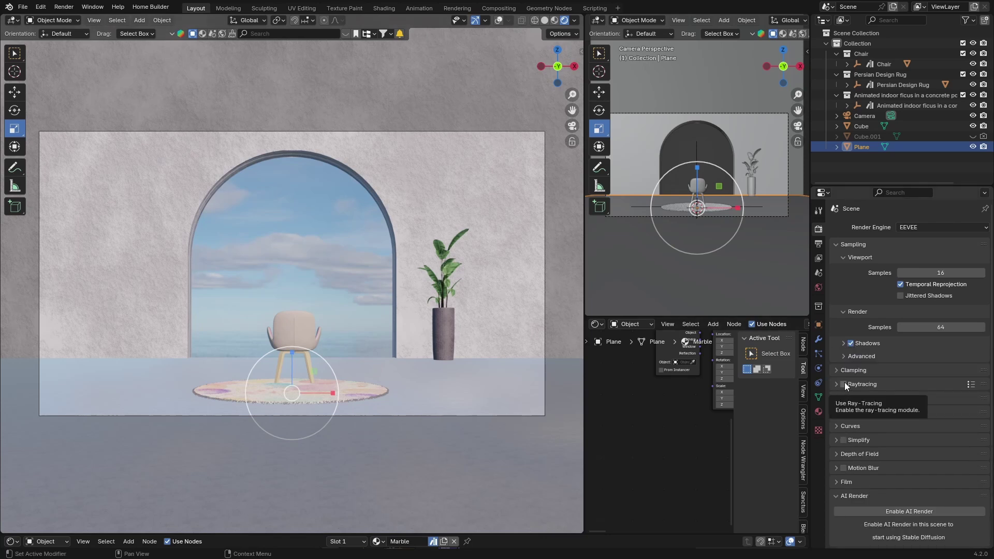
left_click(843, 384)
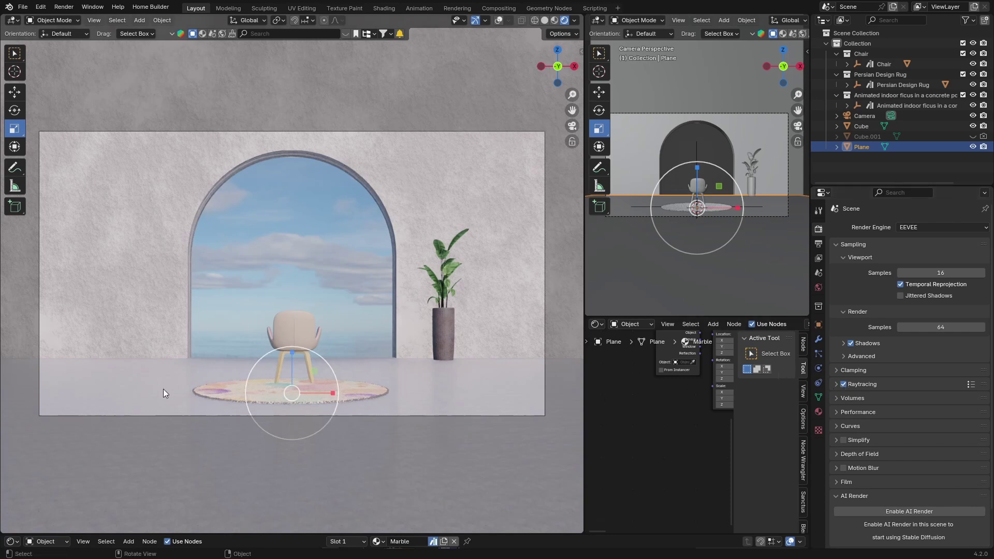
left_click(837, 384)
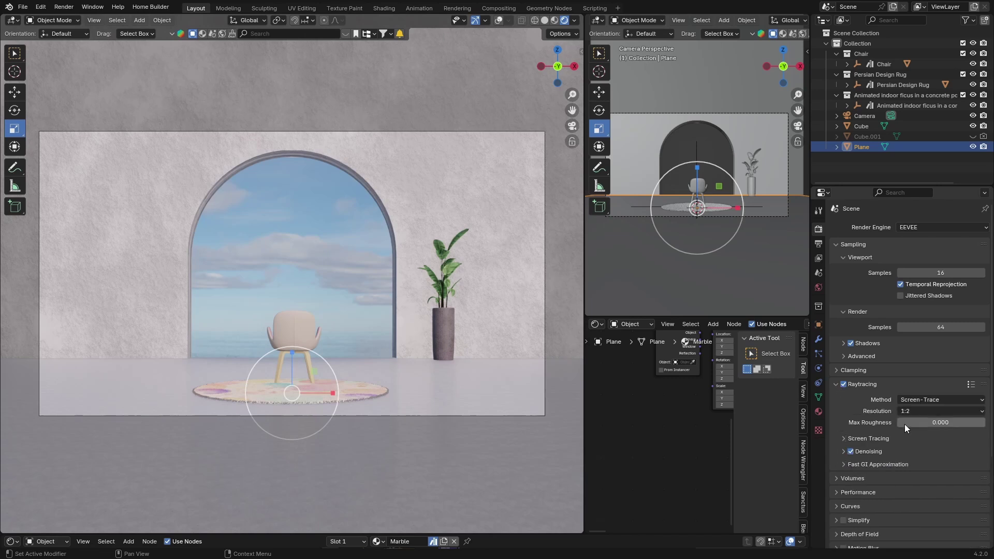
left_click_drag(929, 423, 992, 424)
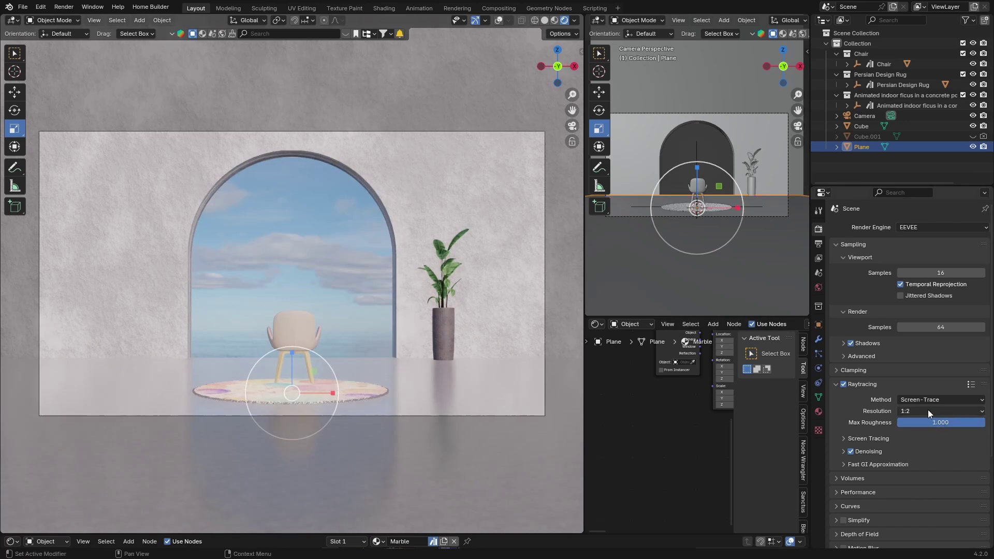
left_click(912, 415)
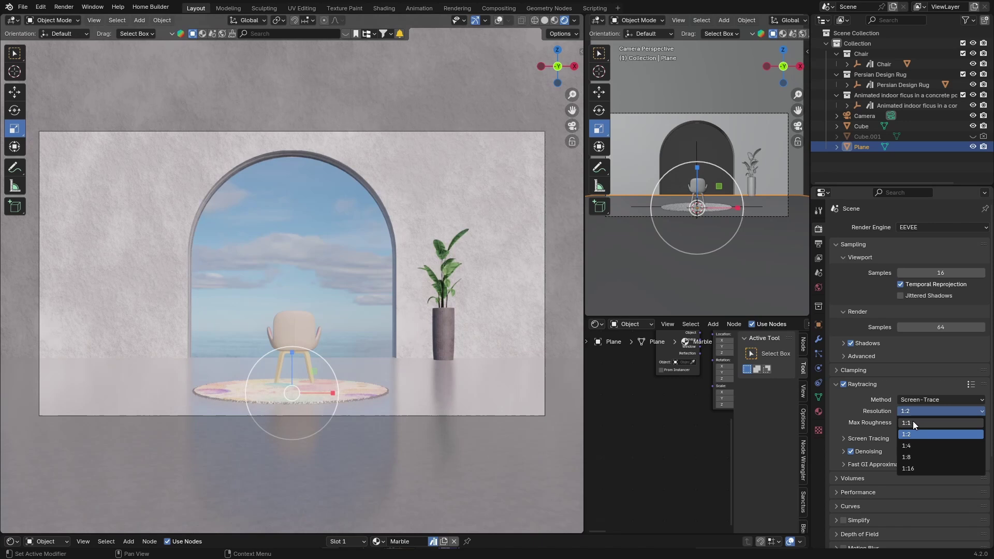
left_click(912, 421)
left_click(919, 400)
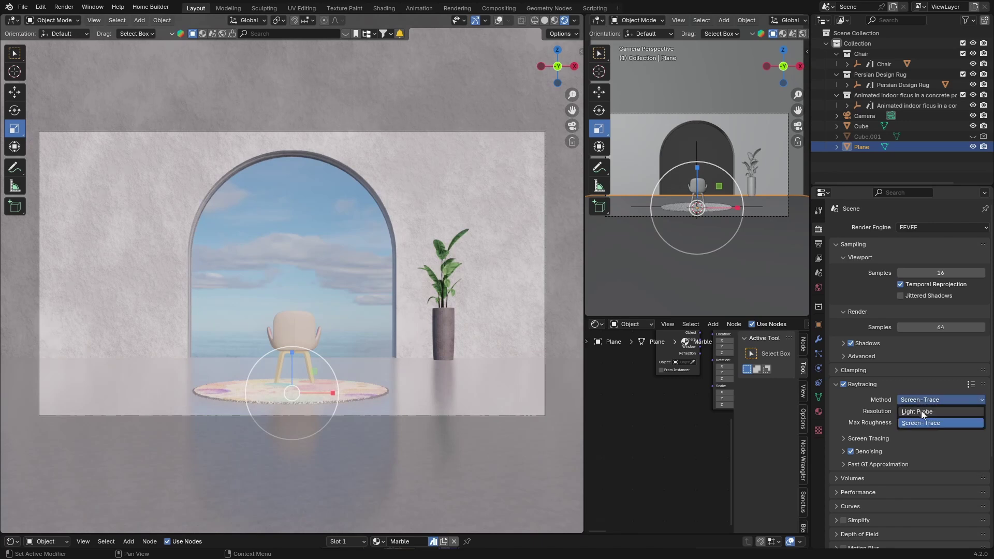
left_click(921, 411)
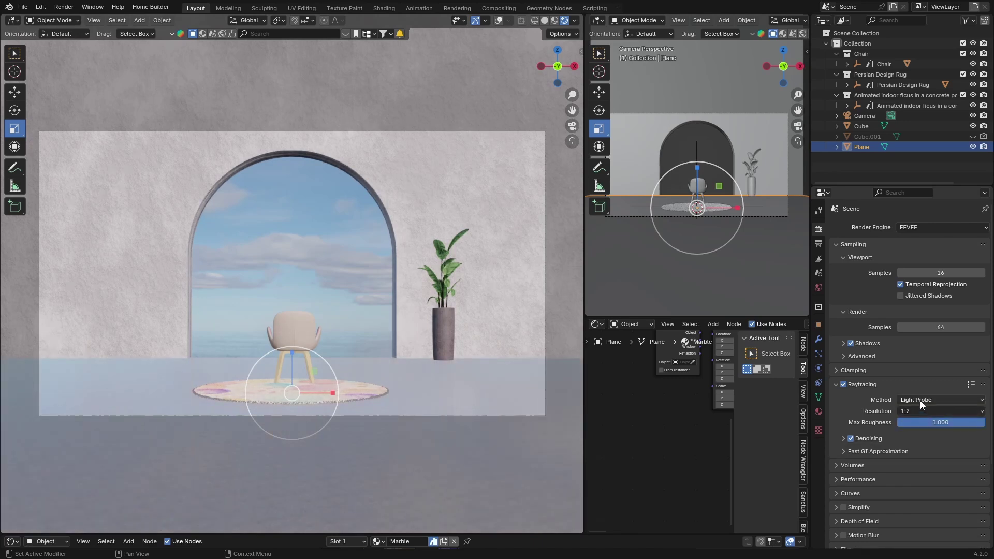
left_click(920, 399)
left_click(921, 423)
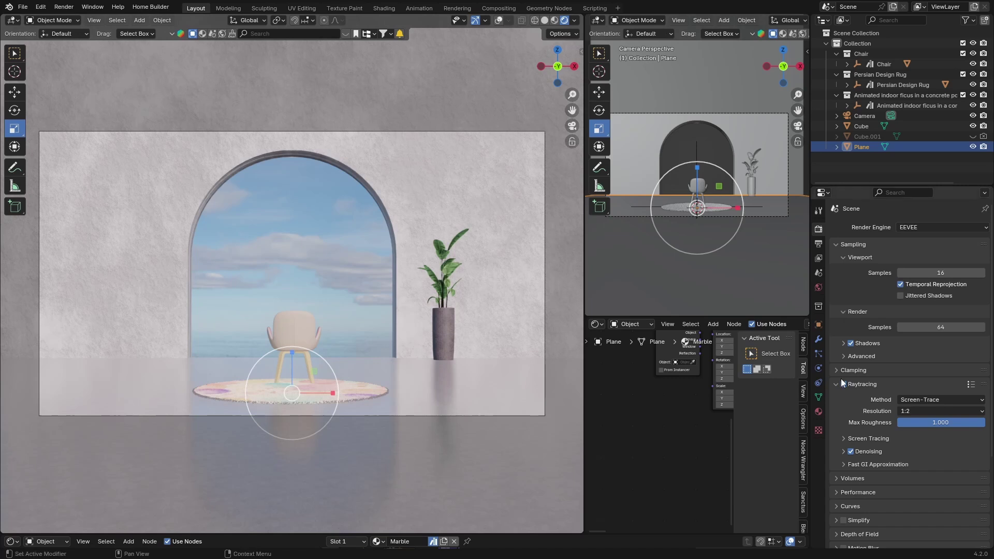
After orbiting around the rug and chair, look through the scene camera in the main viewport.
scroll(836, 384, "down", 6)
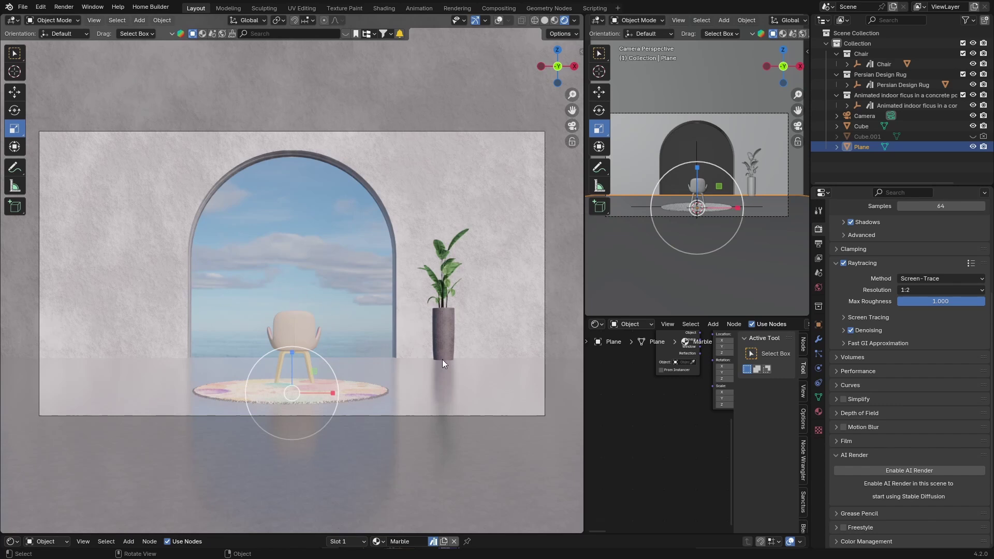
mouse_move(477, 300)
middle_mouse_down()
mouse_move(207, 307)
mouse_move(482, 305)
middle_mouse_up()
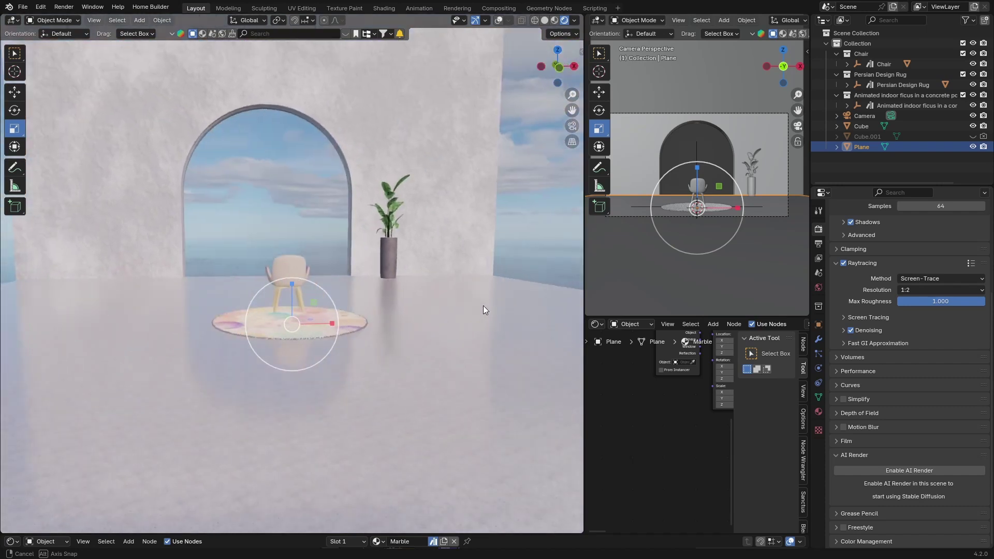
left_click(574, 127)
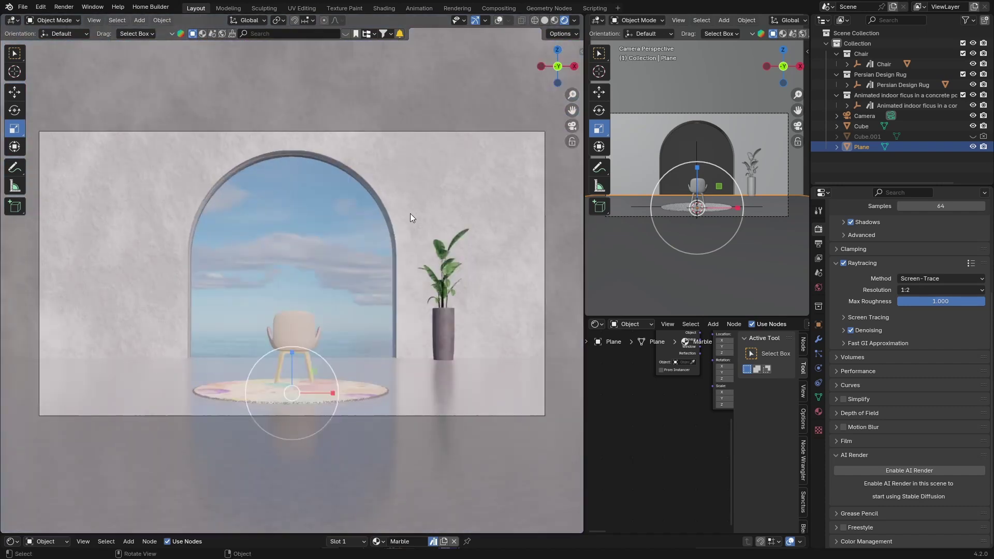
Render the chair scene with F12, save it as eev.png in Final Renders, and close the window.
key("F12")
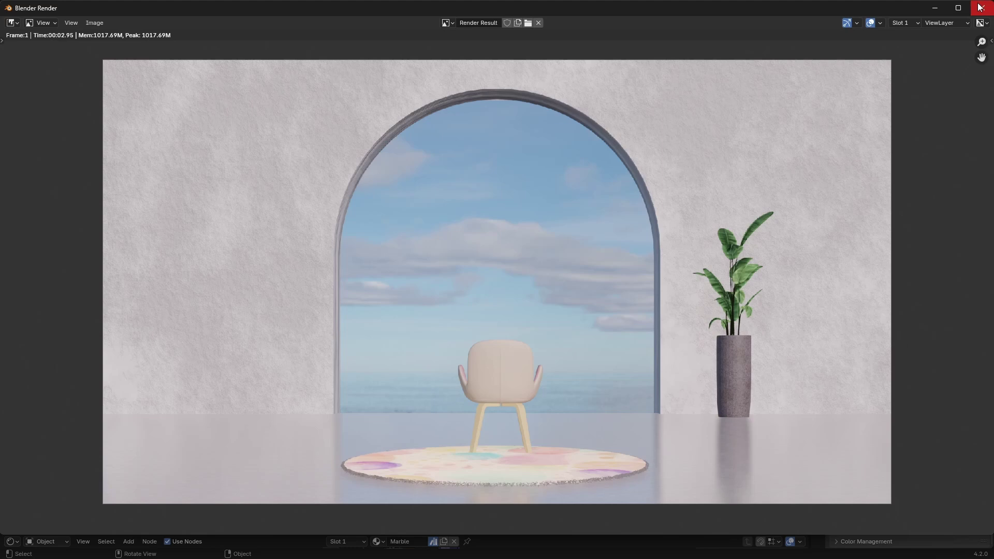
left_click(90, 24)
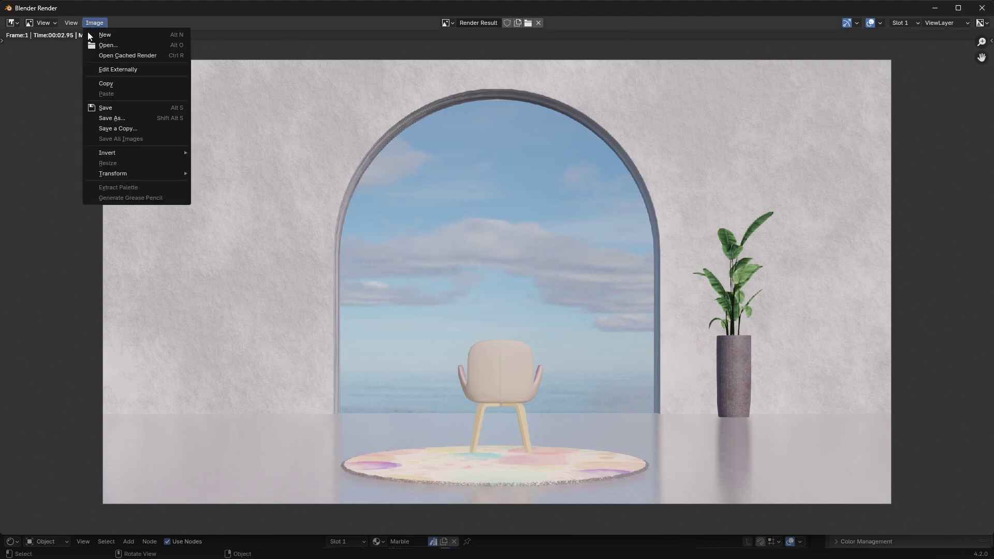
left_click(111, 110)
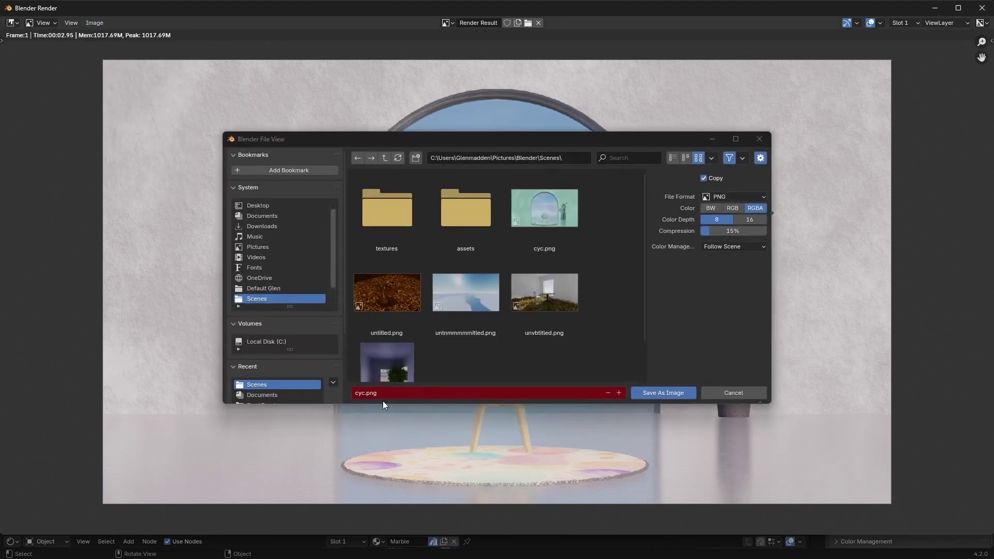
left_click(398, 392)
type("eev")
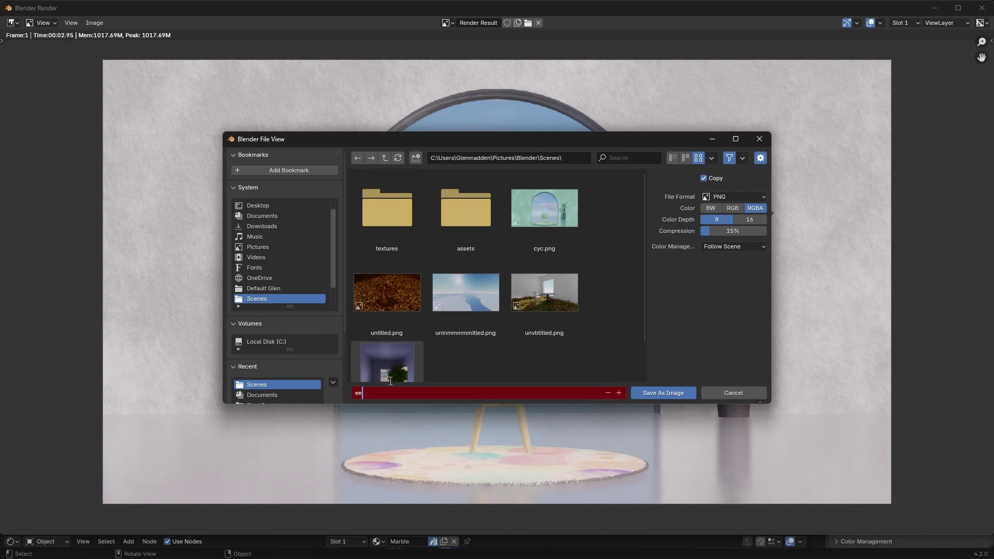
left_click(272, 398)
scroll(272, 396, "down", 1)
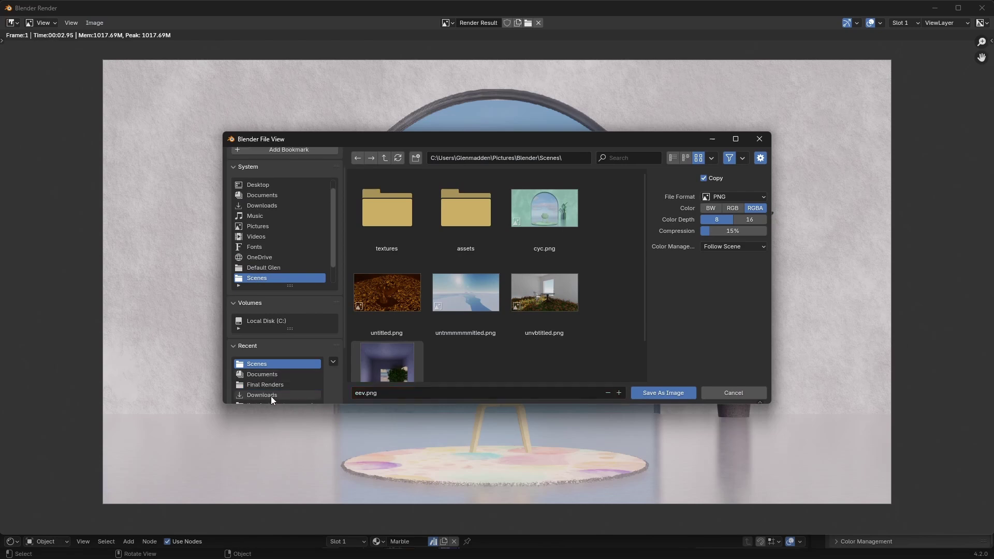
left_click(269, 383)
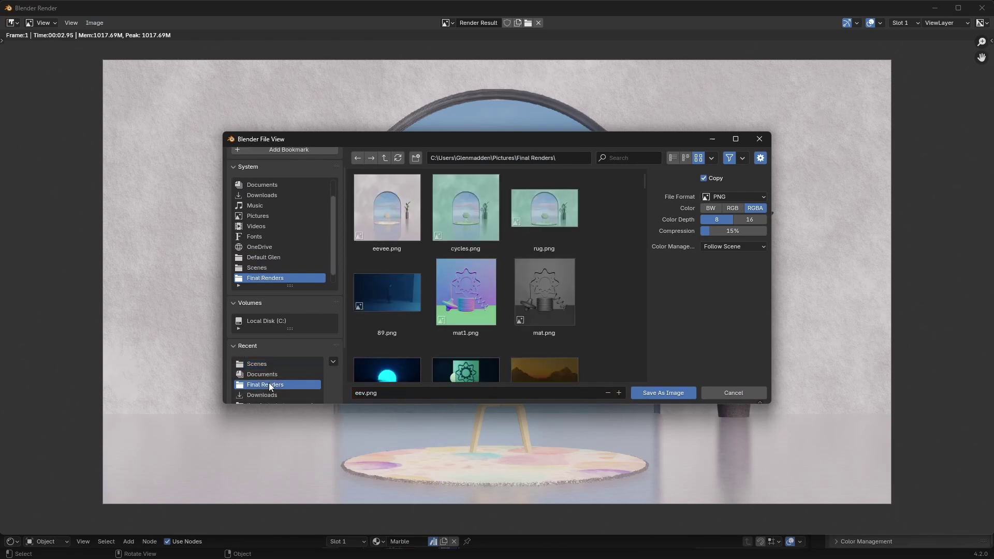
left_click(649, 393)
left_click(981, 8)
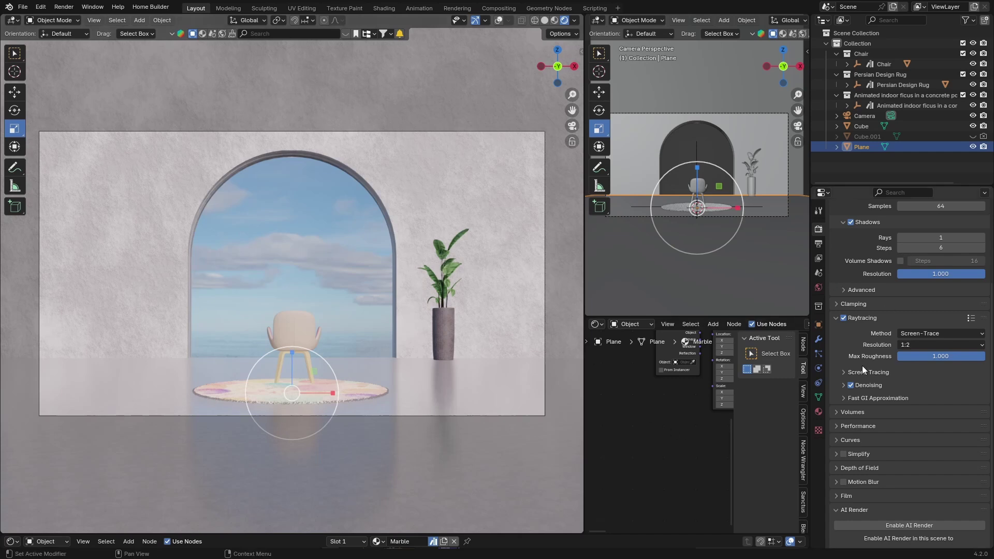
Set the render engine to Cycles, inspect the arch and rug, then return to camera view.
scroll(849, 268, "up", 3)
scroll(866, 296, "down", 5)
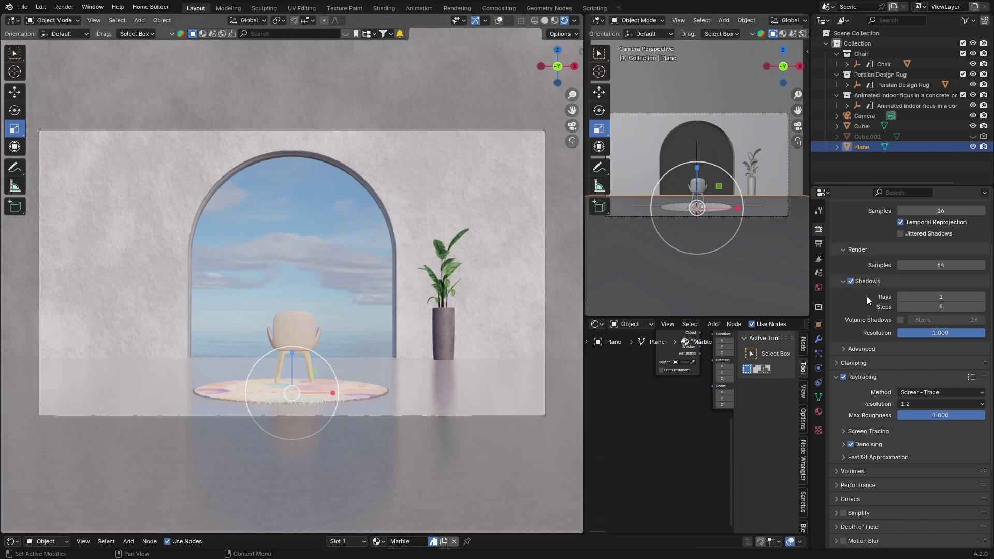
scroll(852, 359, "down", 1)
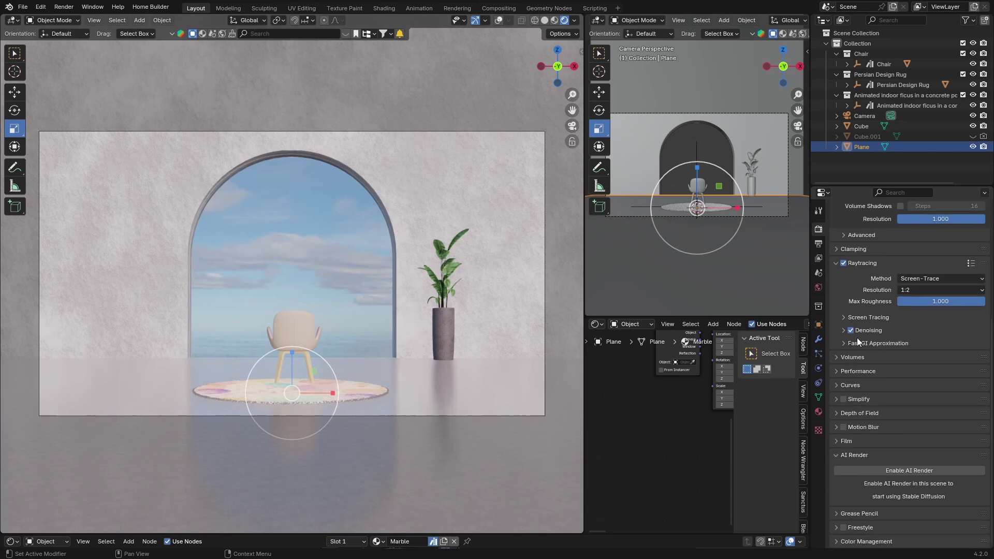
scroll(856, 338, "up", 6)
left_click(902, 226)
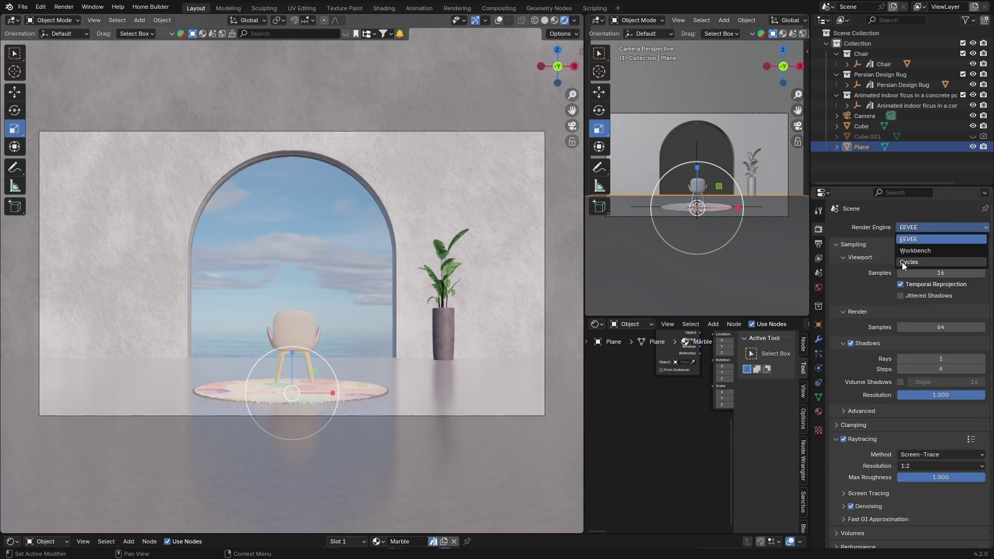
left_click(901, 262)
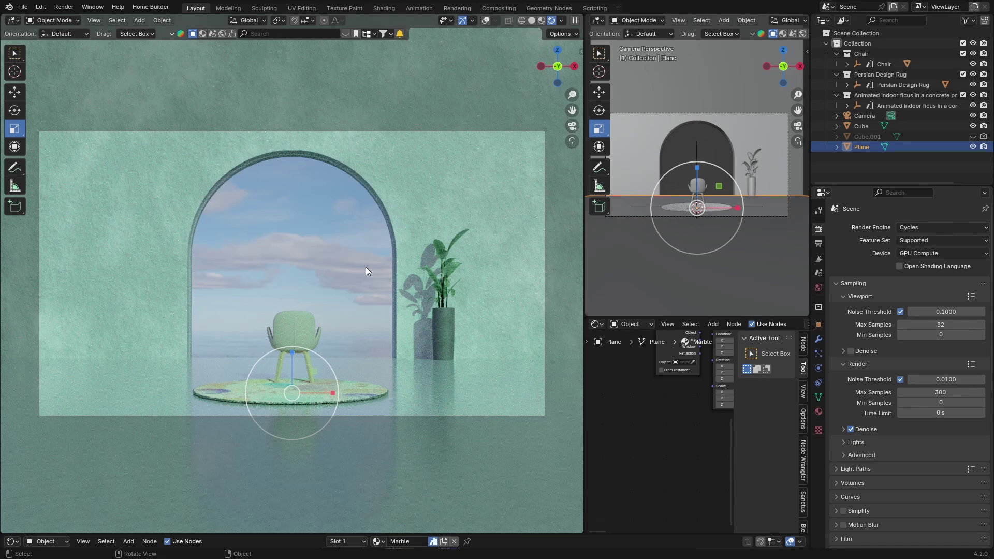
middle_click_drag(404, 312, 470, 278)
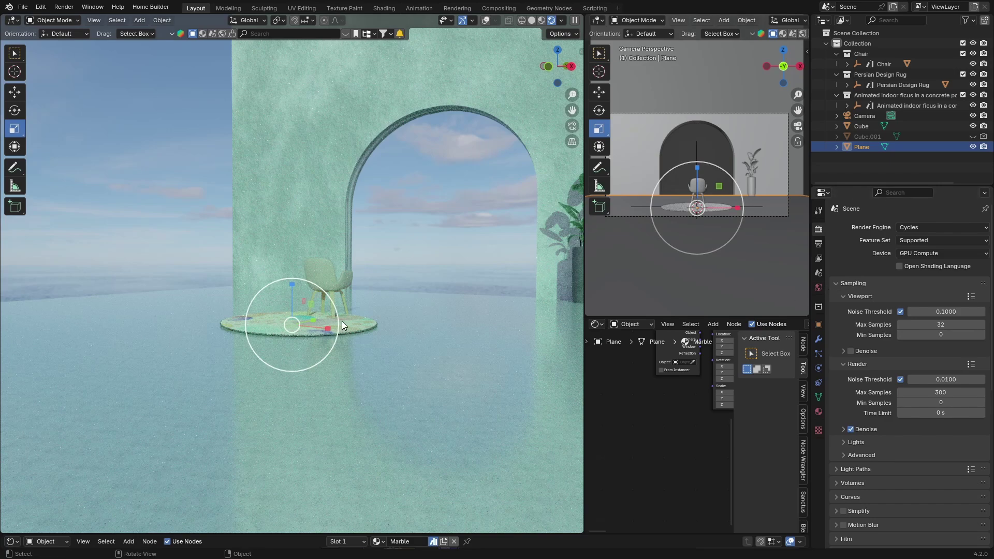
left_click(572, 126)
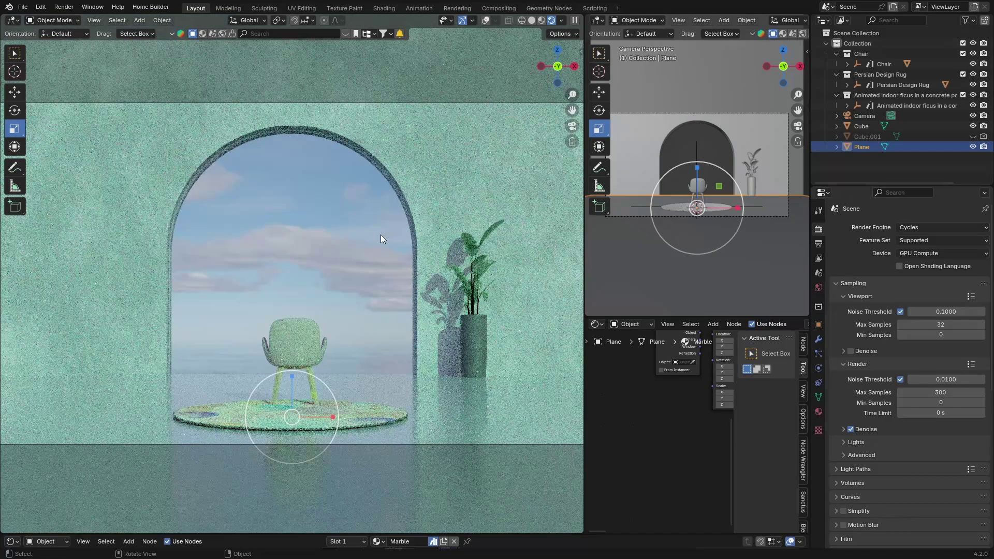
scroll(380, 235, "down", 1)
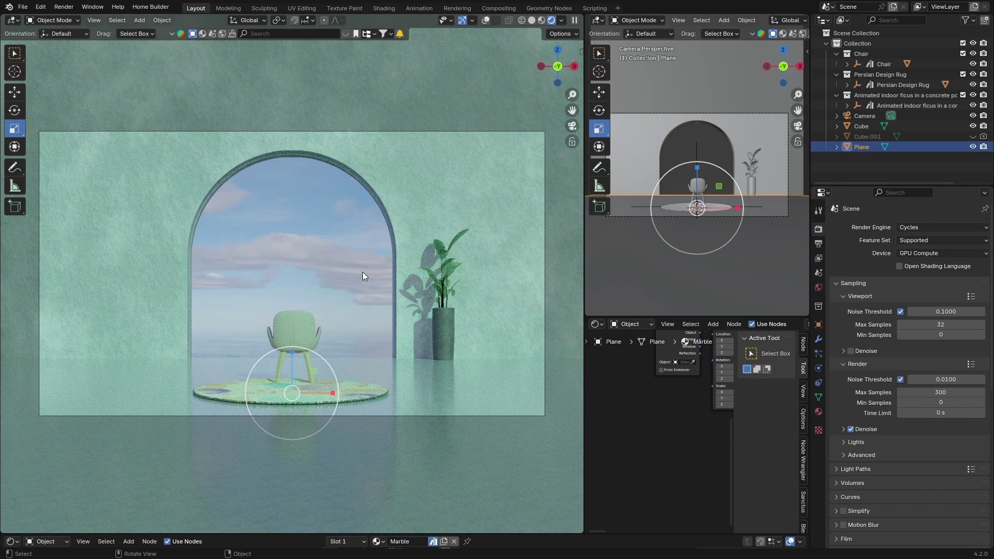
Open the foggy forest car scene .blend file.
left_click(23, 7)
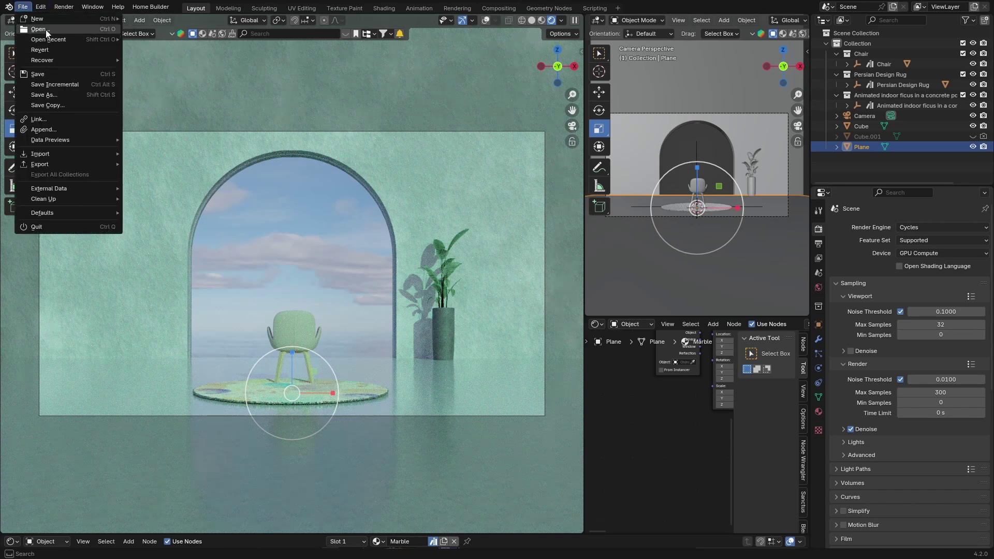
mouse_move(46, 41)
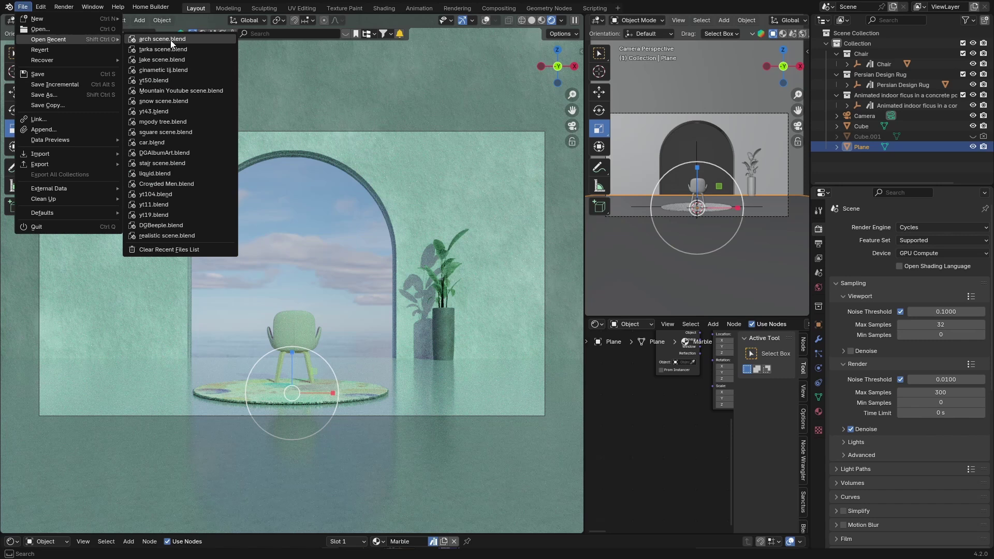
left_click(41, 29)
left_click(644, 396)
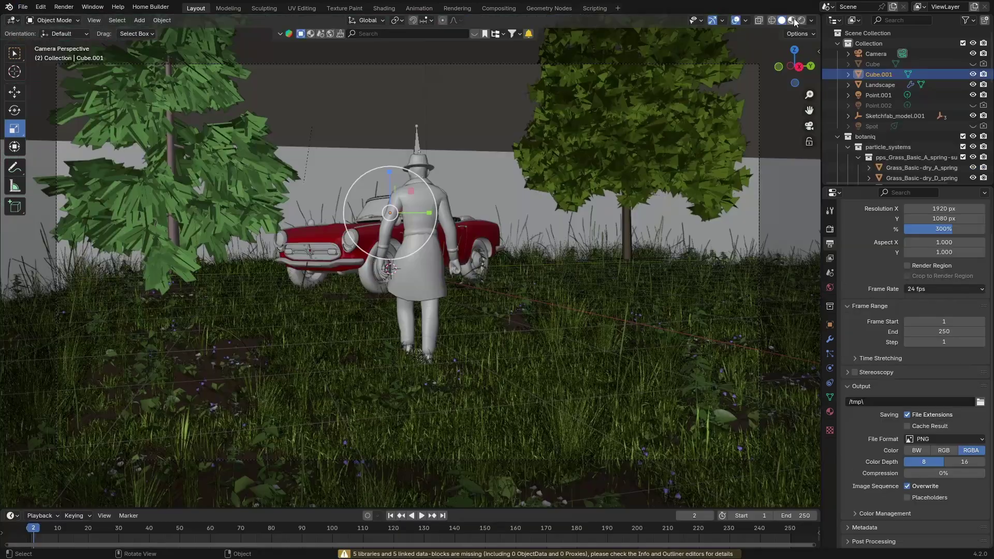
Preview it in Rendered shading with overlays hidden, and enable EEVEE raytracing.
key("z")
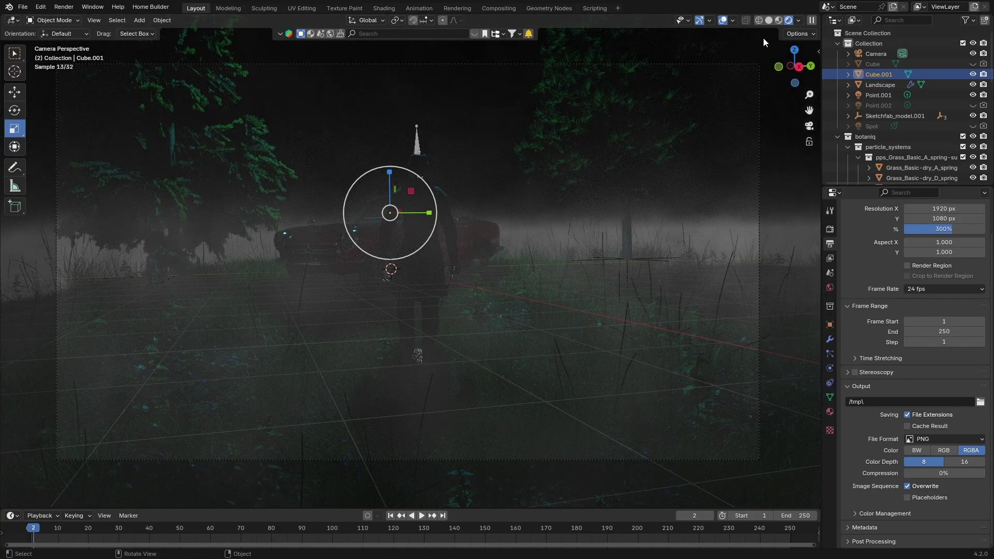
left_click(725, 20)
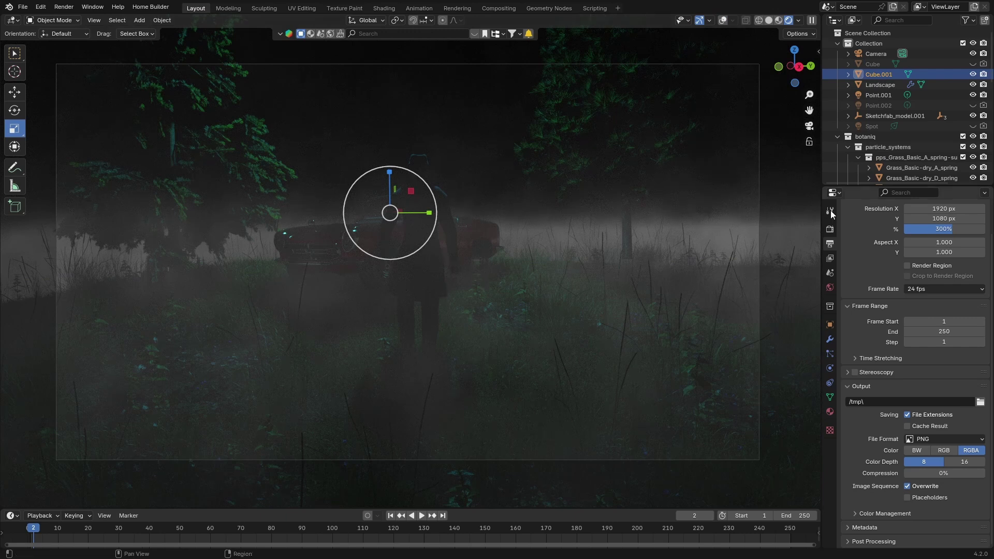
left_click(830, 229)
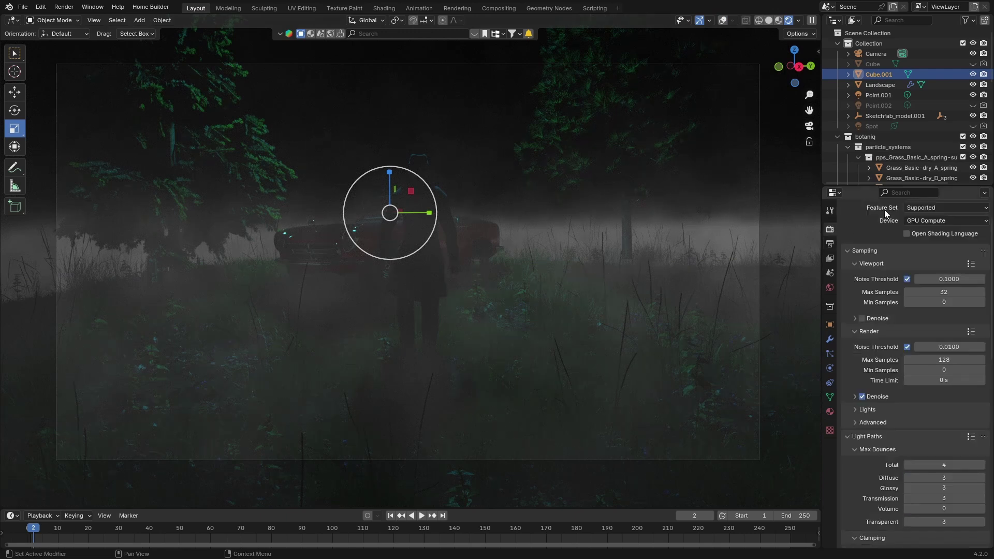
scroll(864, 226, "up", 2)
scroll(864, 225, "up", 2, "ctrl")
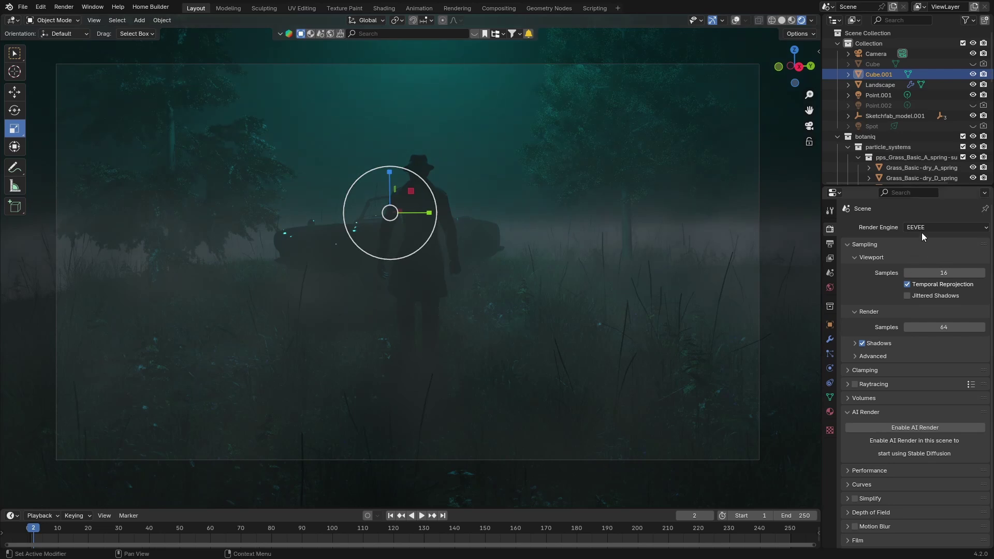
left_click(855, 384)
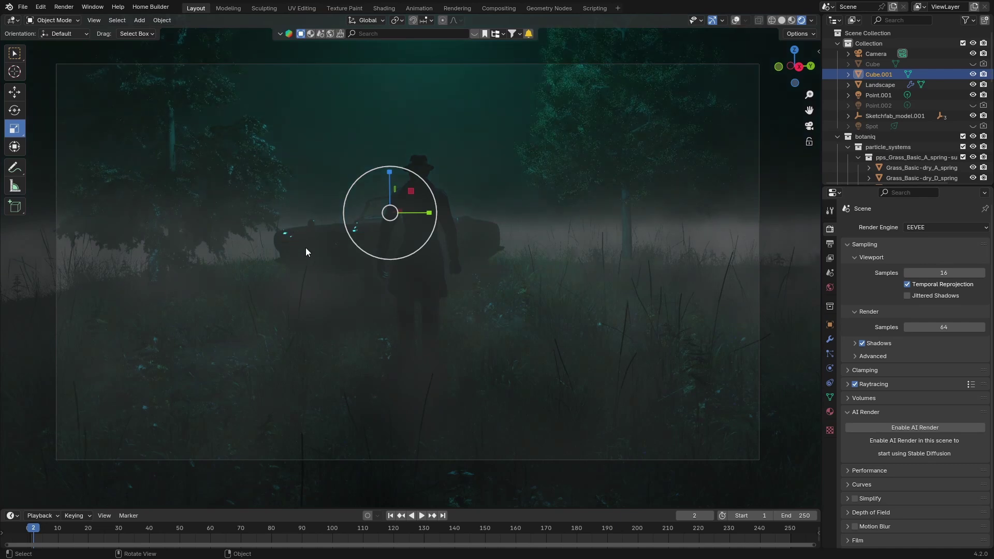
Switch the render engine back to Cycles, use solid shading, and select the car's headlights.
left_click(932, 227)
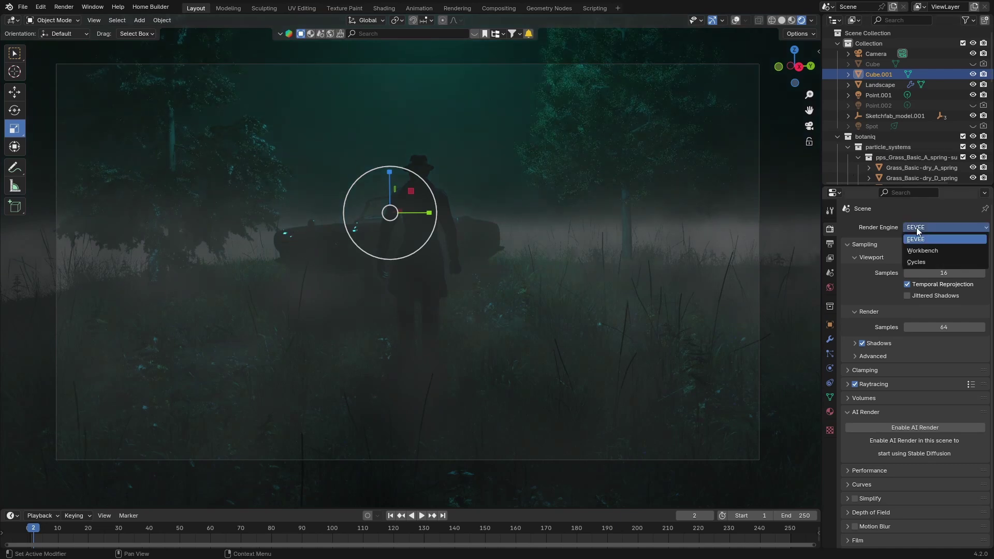
left_click(914, 261)
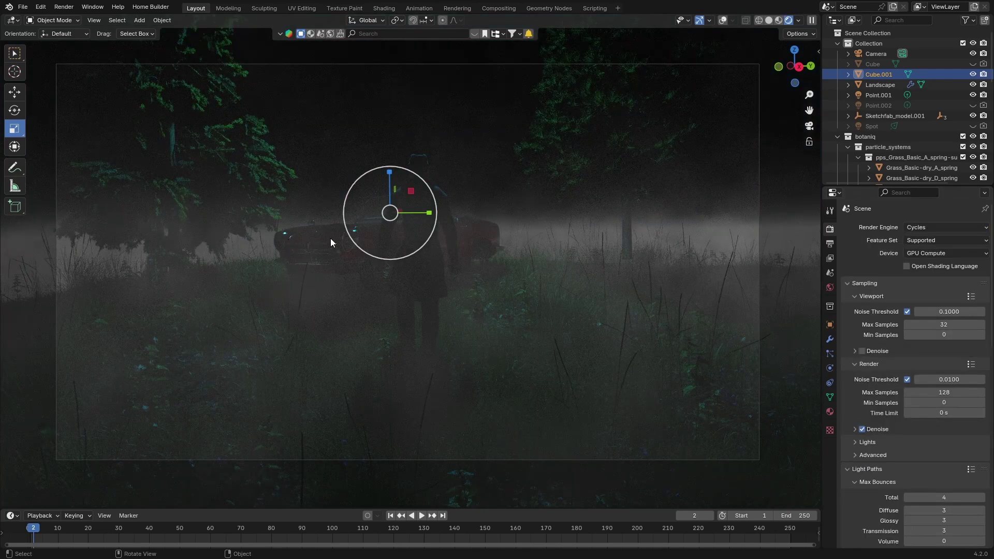
left_click(768, 20)
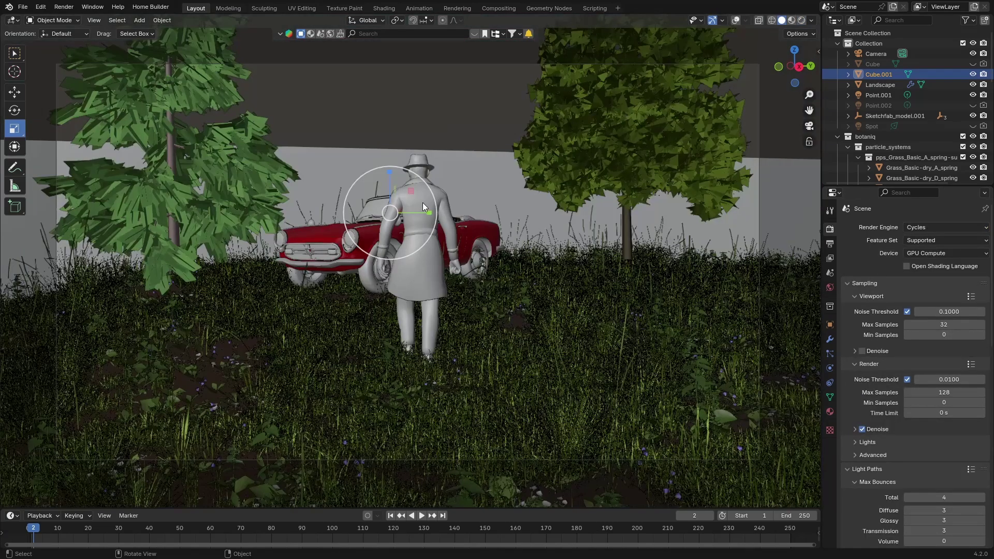
left_click(350, 239)
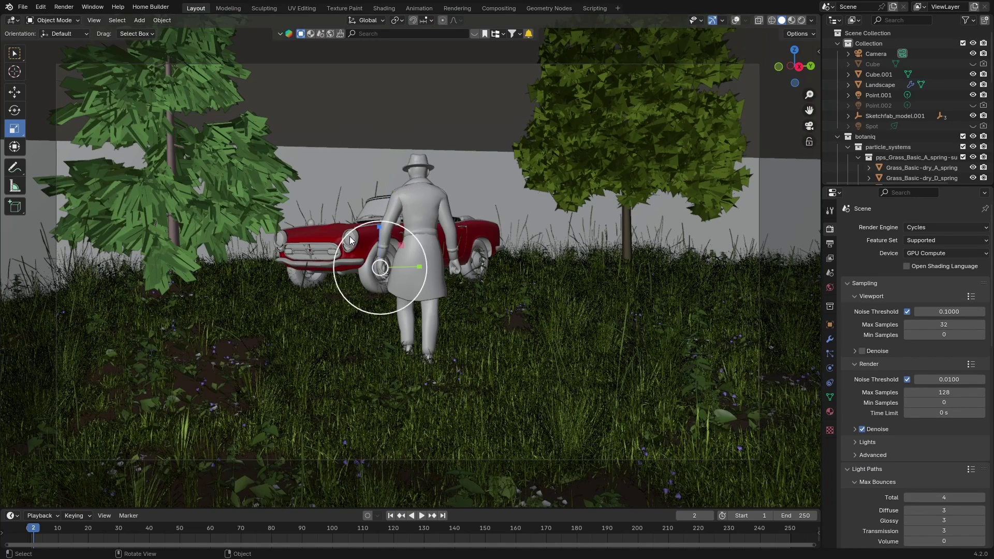
left_click(352, 235)
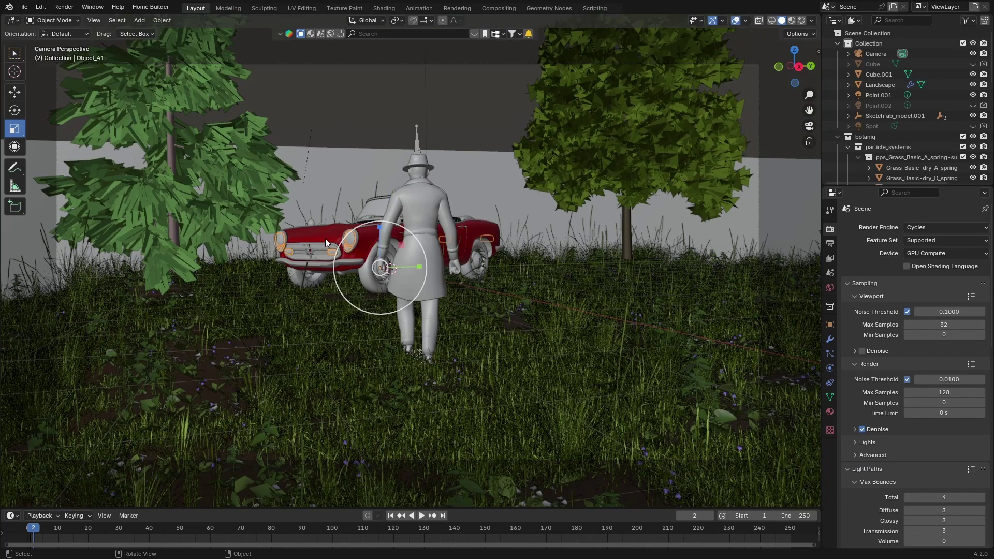
In the Shading workspace, replace the headlight nodes with an Emission shader linked to Surface.
left_click(384, 9)
left_click_drag(575, 431, 573, 440)
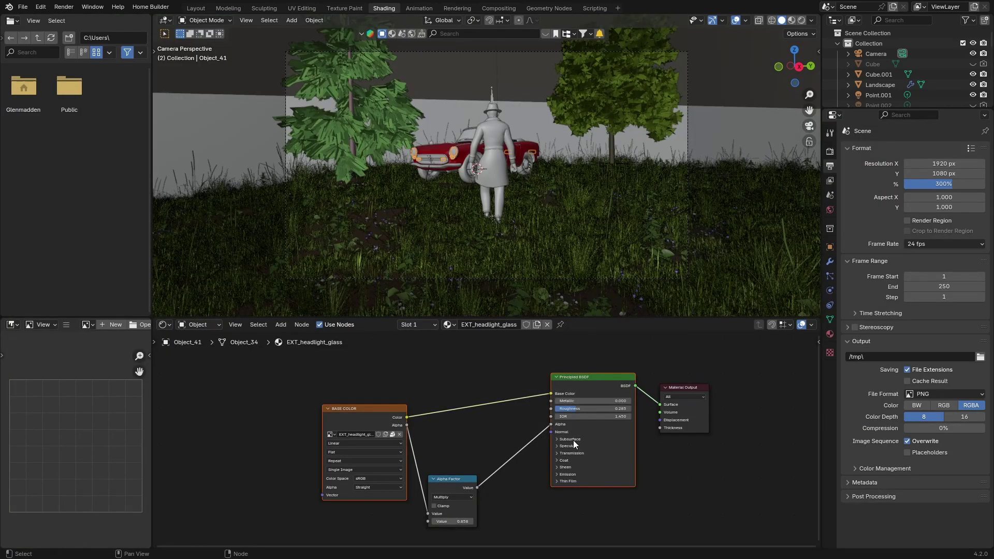
key("x")
key("shift+a")
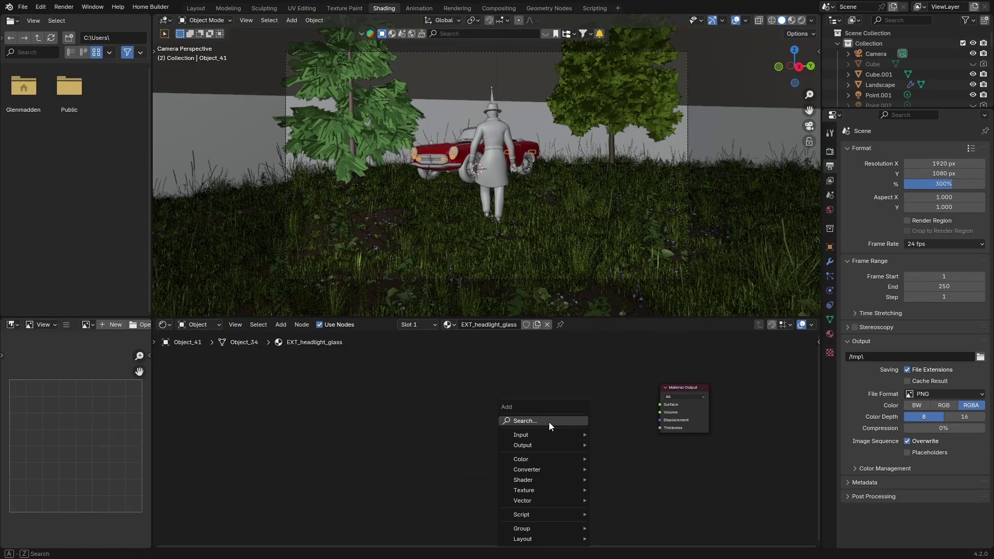
left_click(546, 421)
type("emi")
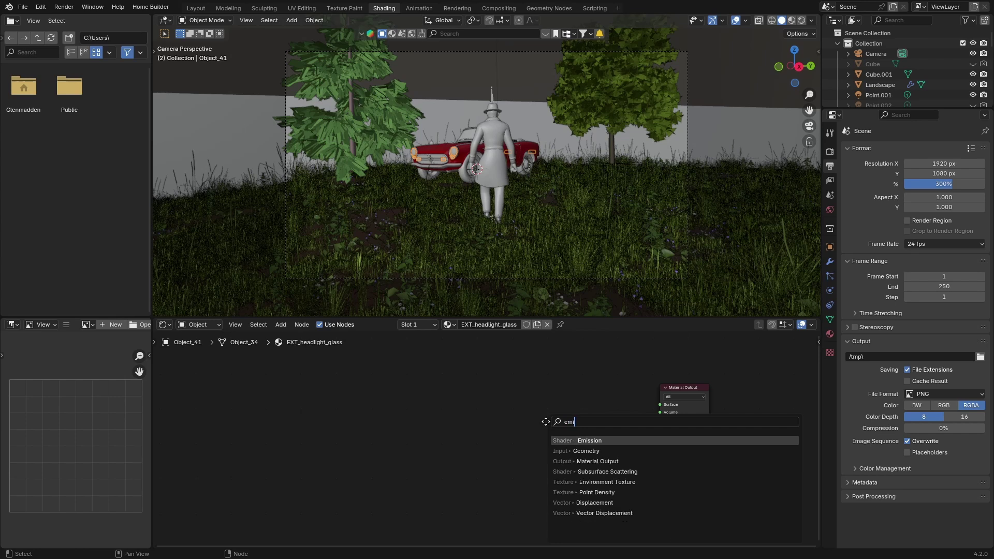
key("Return")
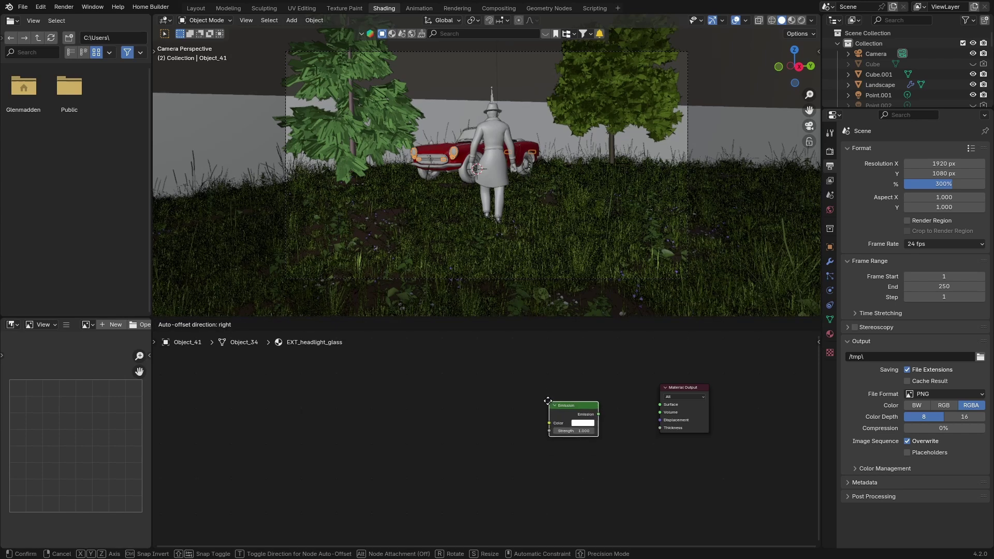
left_click(569, 417)
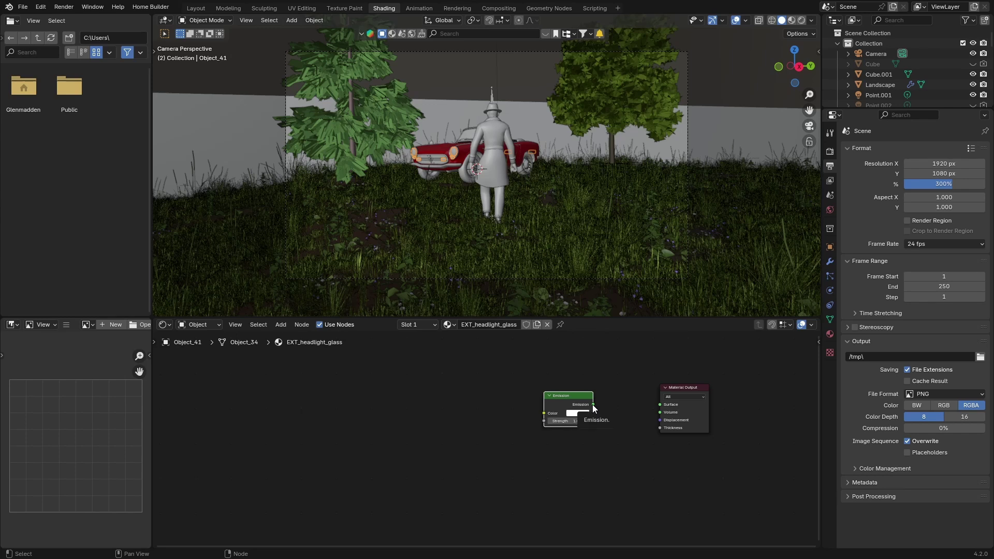
left_click_drag(593, 405, 660, 404)
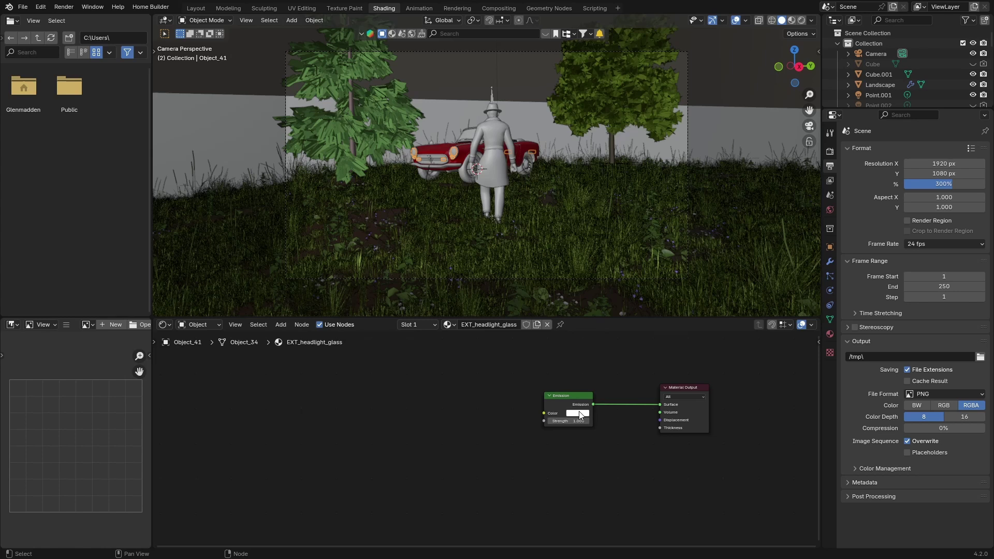
Set the Emission Strength to 25.
left_click(578, 413)
left_click(572, 421)
key("BackSpace")
type("25")
key("Return")
In Layout, preview the car scene in Rendered shading with EEVEE and overlays hidden.
left_click(196, 8)
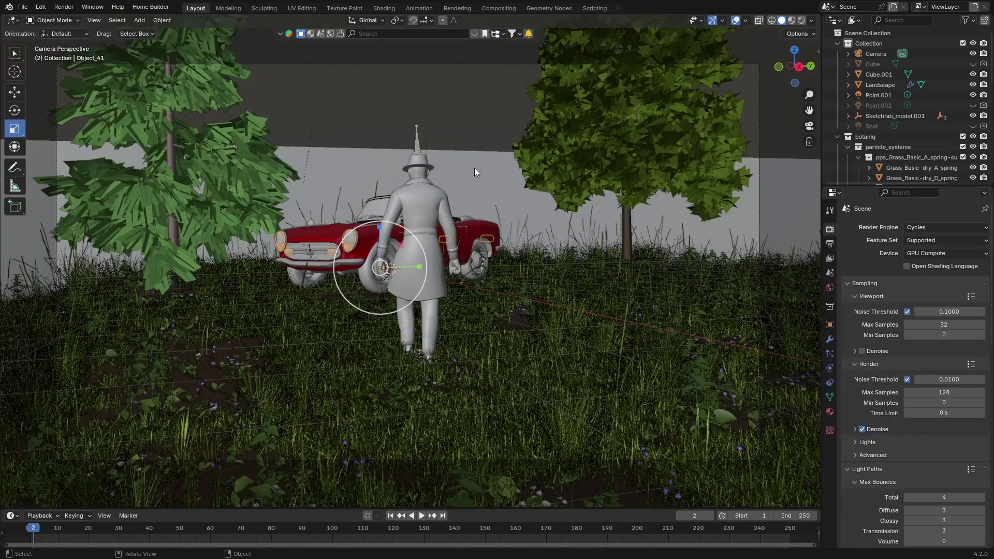
left_click(799, 20)
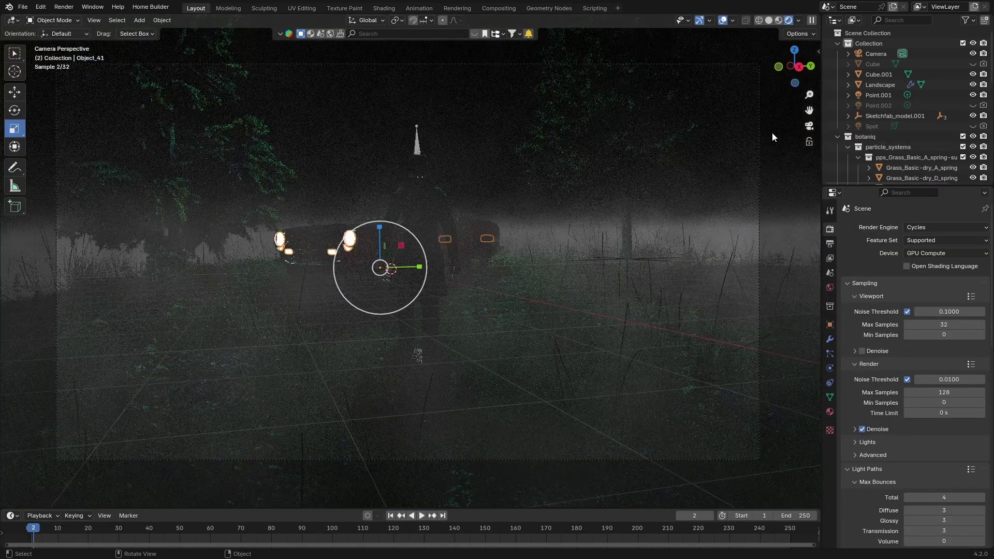
left_click(499, 280)
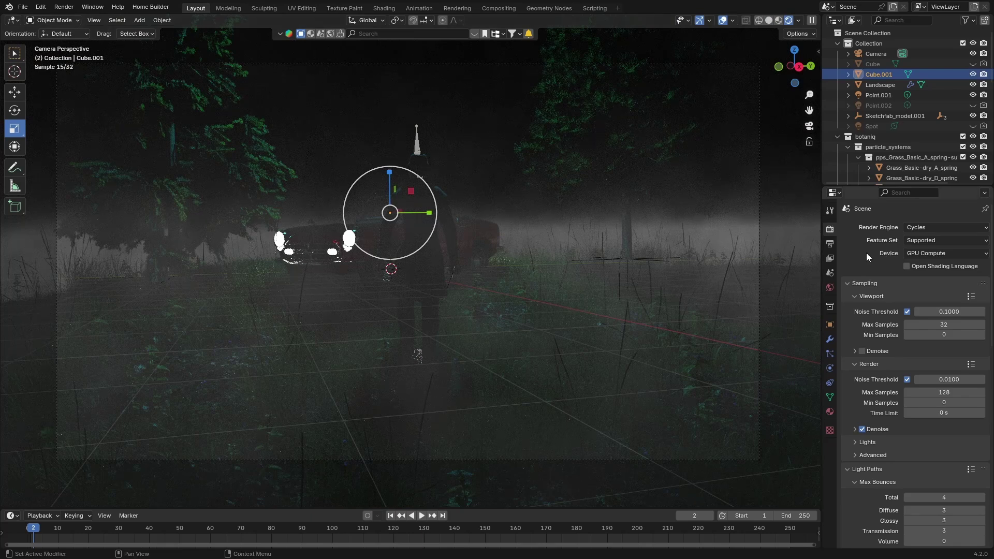
left_click(911, 230)
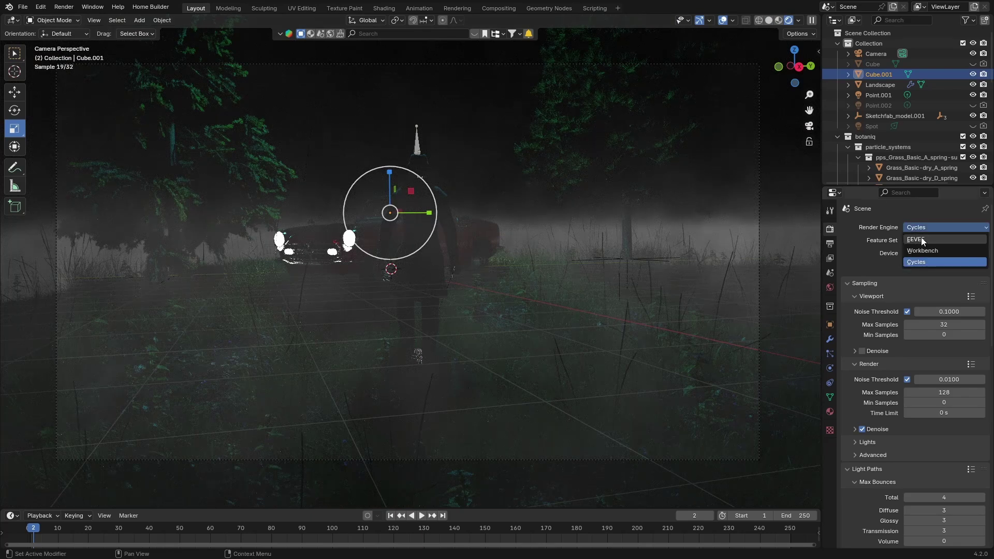
left_click(921, 234)
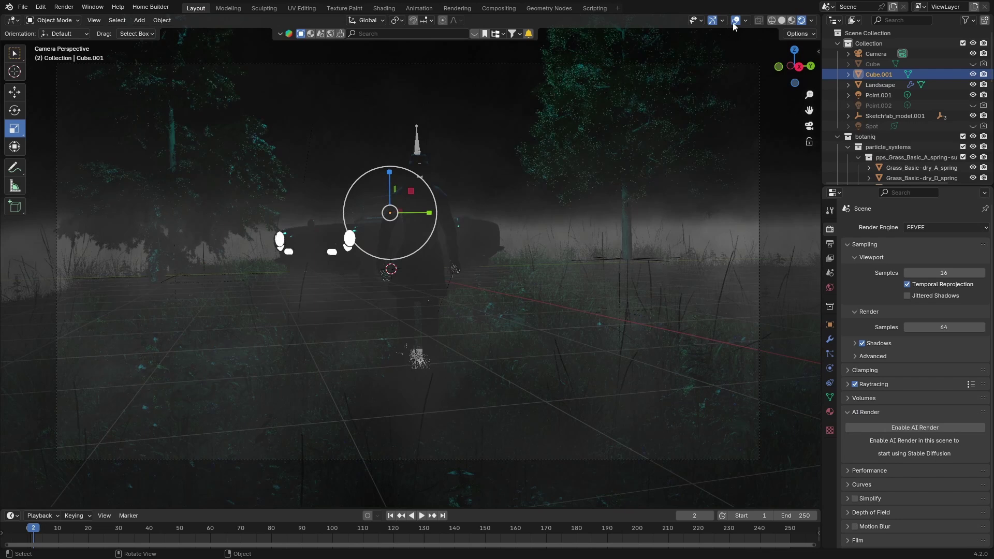
key("shift+alt+z")
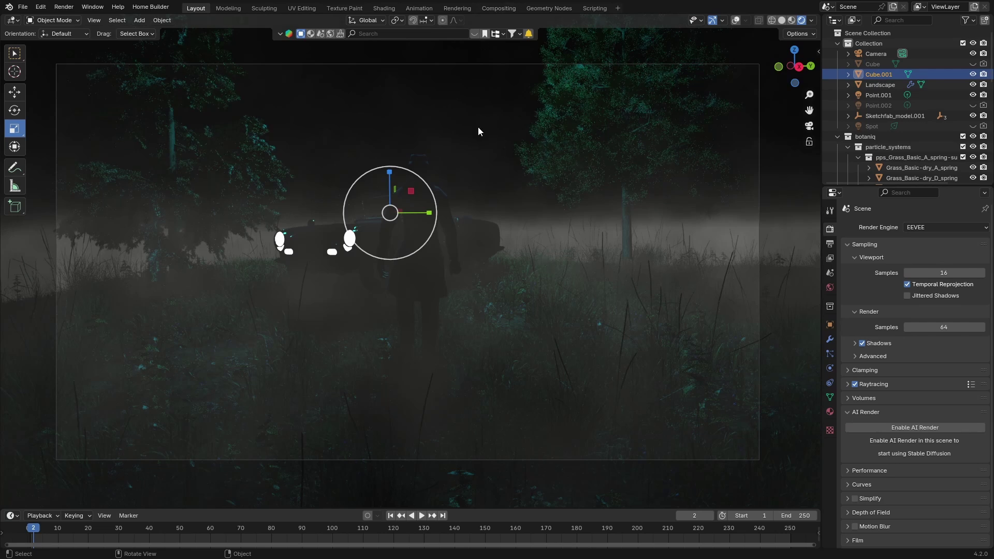
Enable Use Nodes in the Compositing workspace and add a Glare node.
left_click(499, 9)
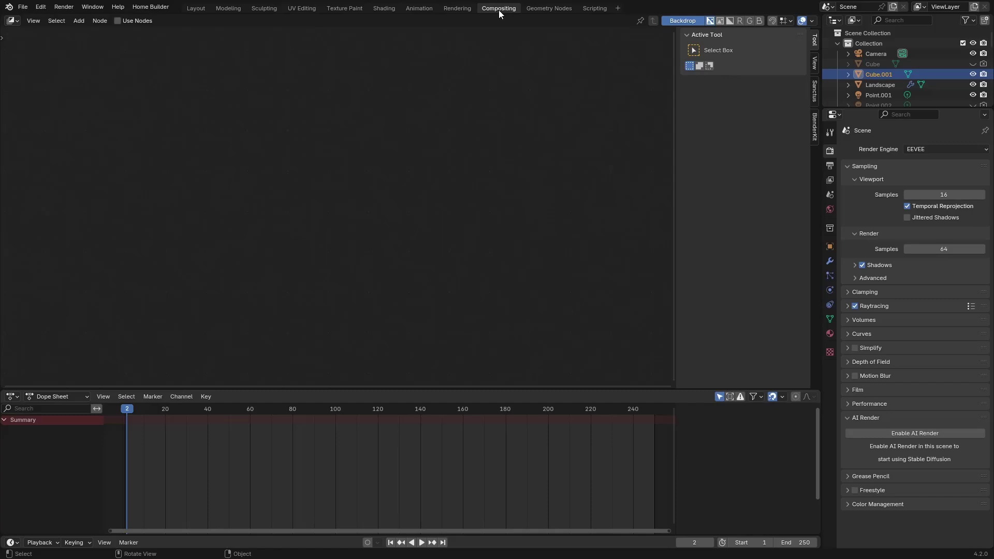
left_click(117, 22)
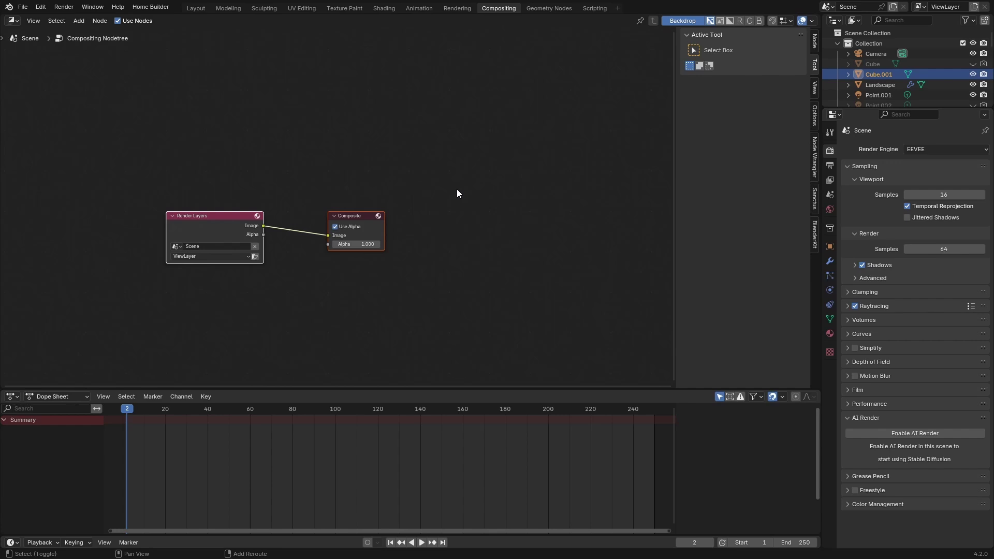
key("shift+a")
type("g")
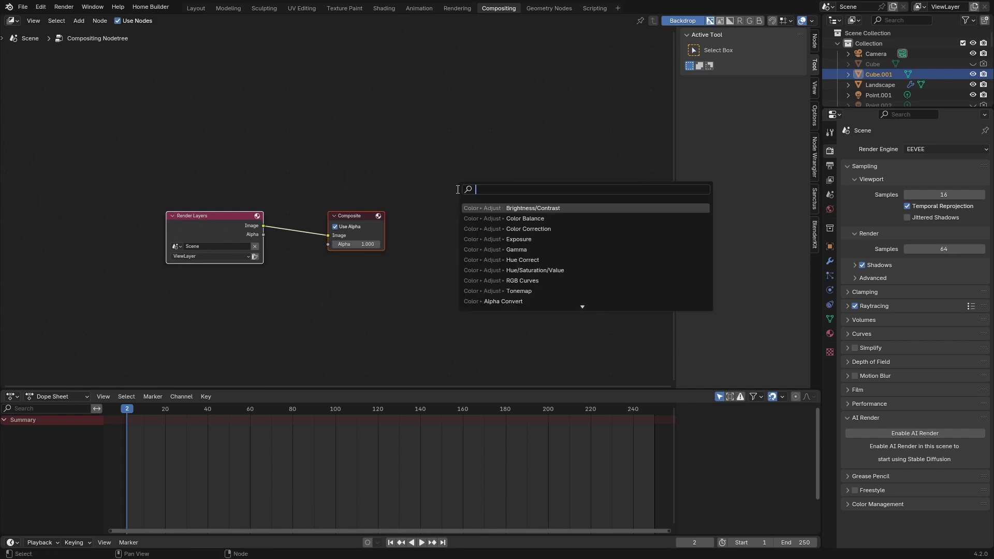
type("l")
key("Return")
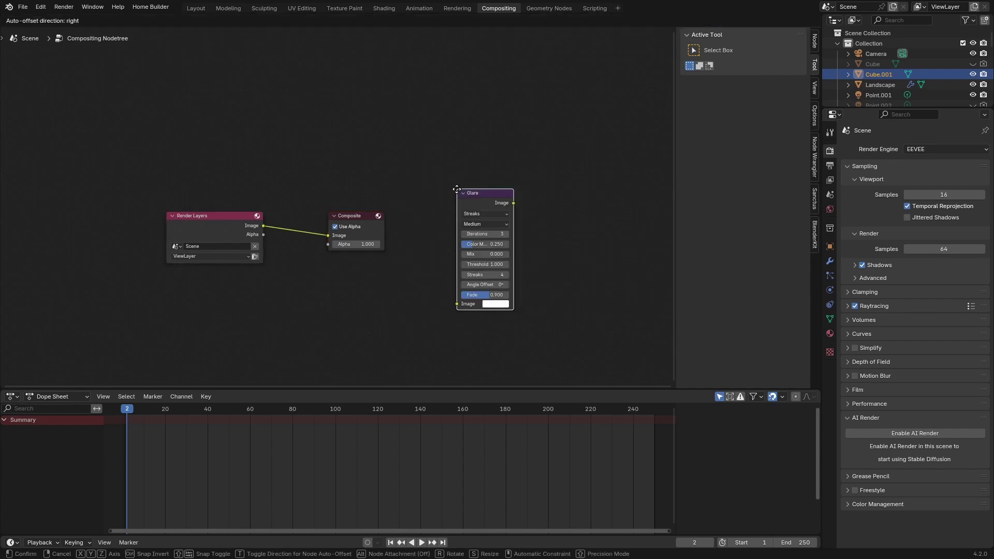
Insert the Glare node between Render Layers and Composite and set its type to Fog Glow.
left_click(280, 183)
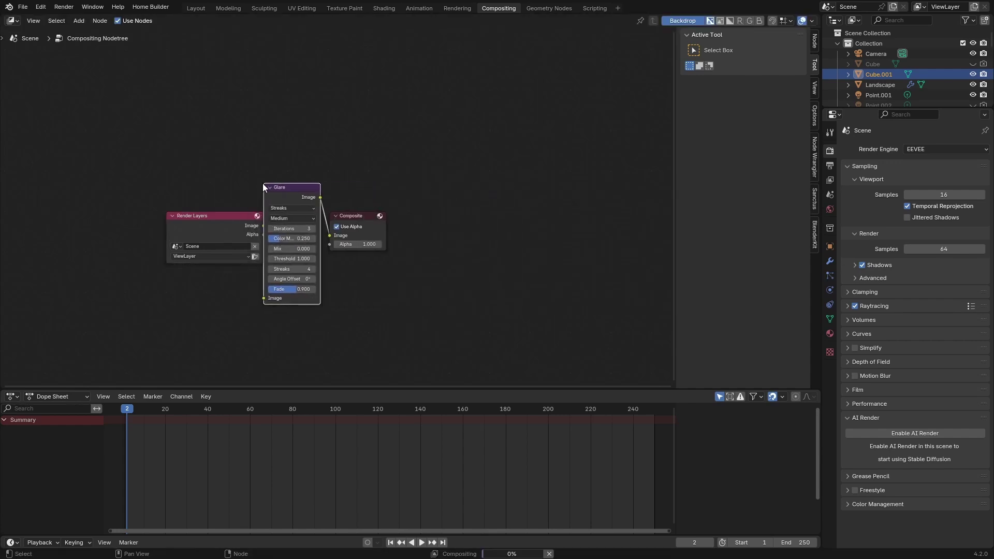
left_click(290, 208)
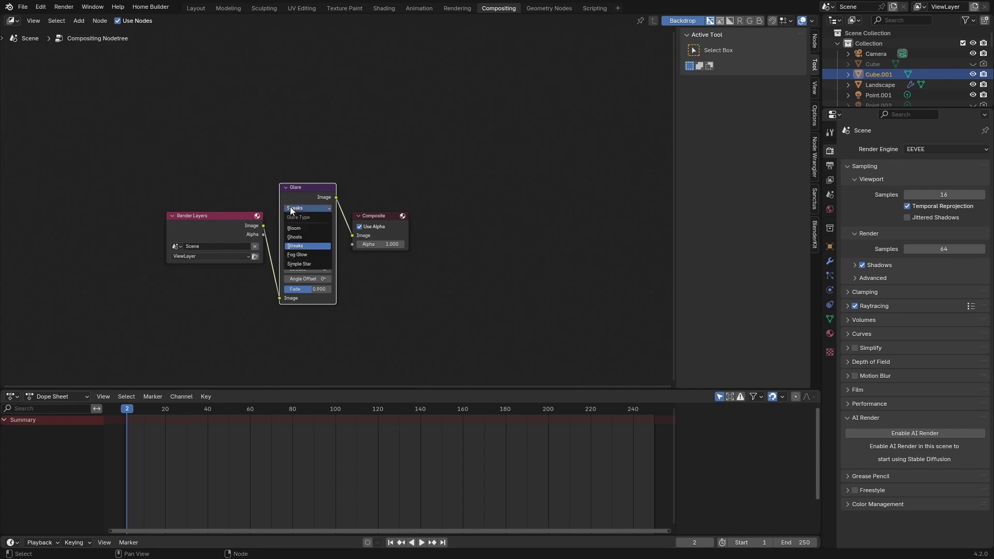
left_click(300, 253)
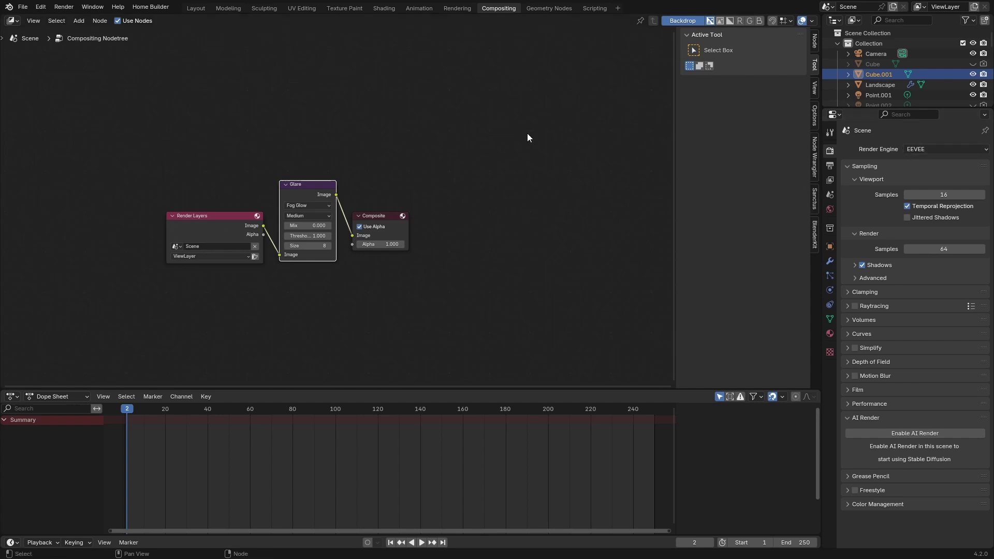
Deselect all compositor nodes, including the Glare node, by dragging over empty node-editor space.
left_click_drag(406, 123, 248, 155)
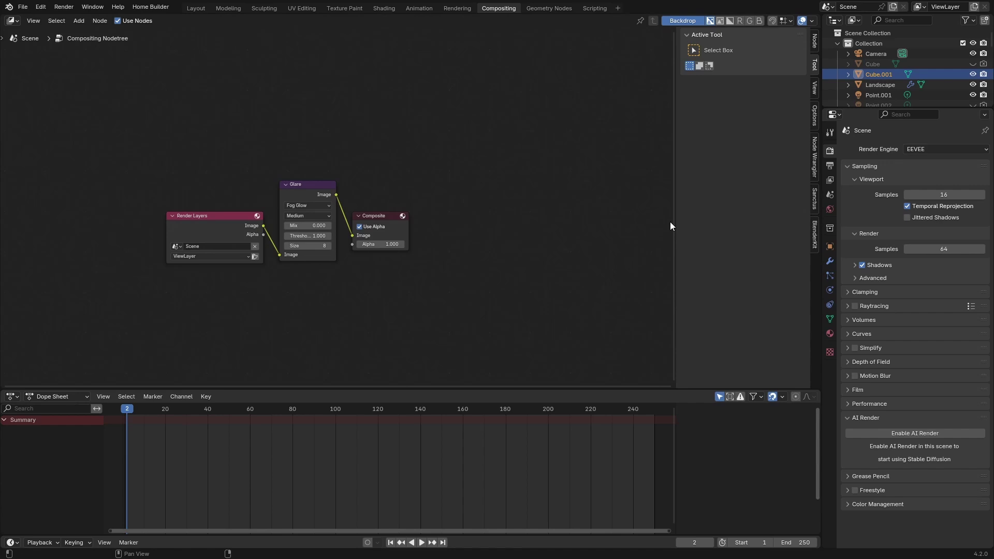